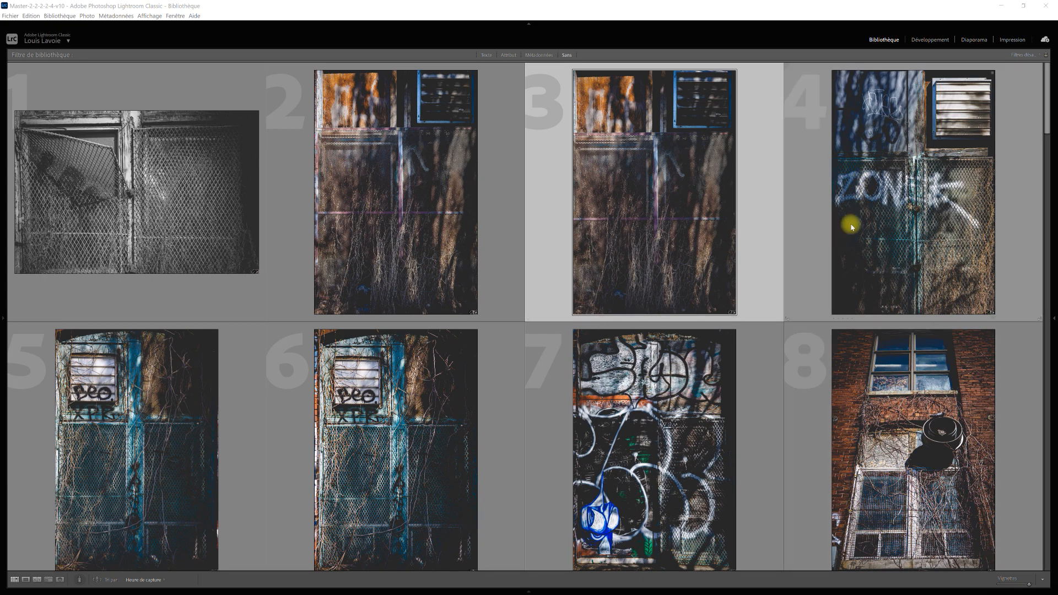
Show the photo information side panel and hide the library filter bar above the grid.
key(F8)
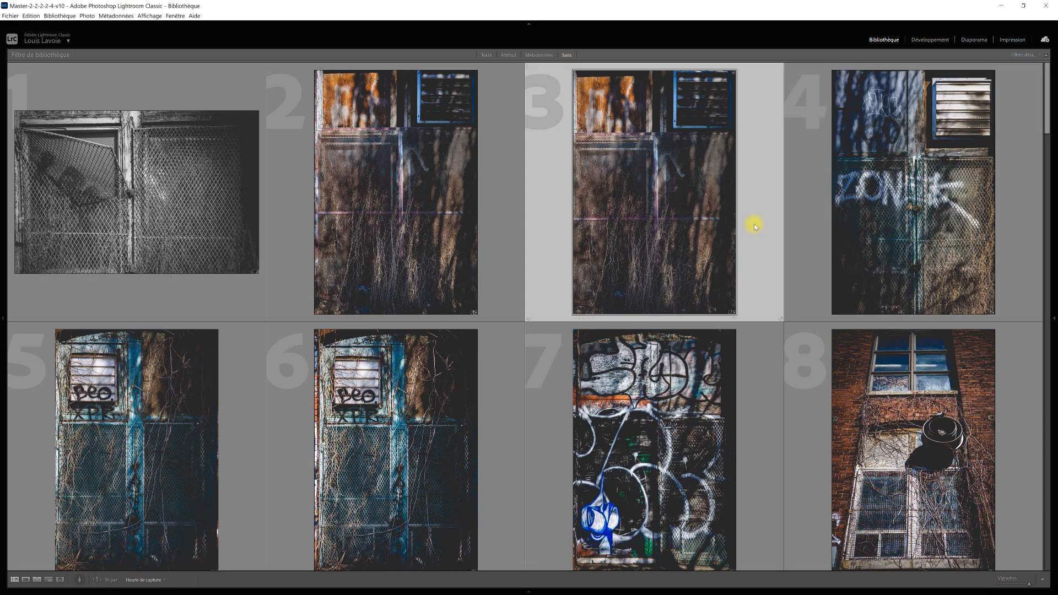
key(F8)
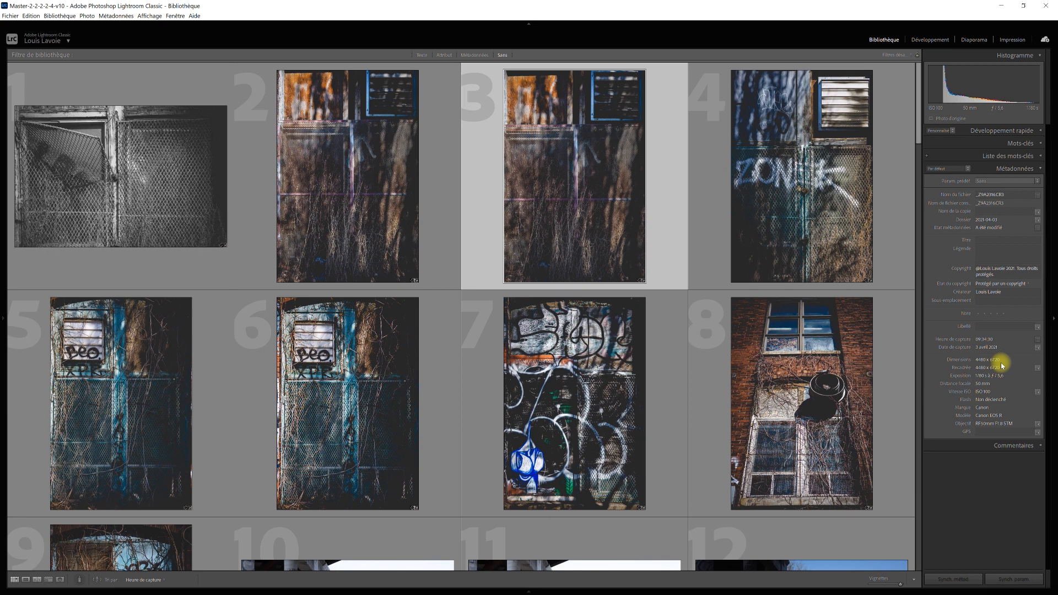
key(backslash)
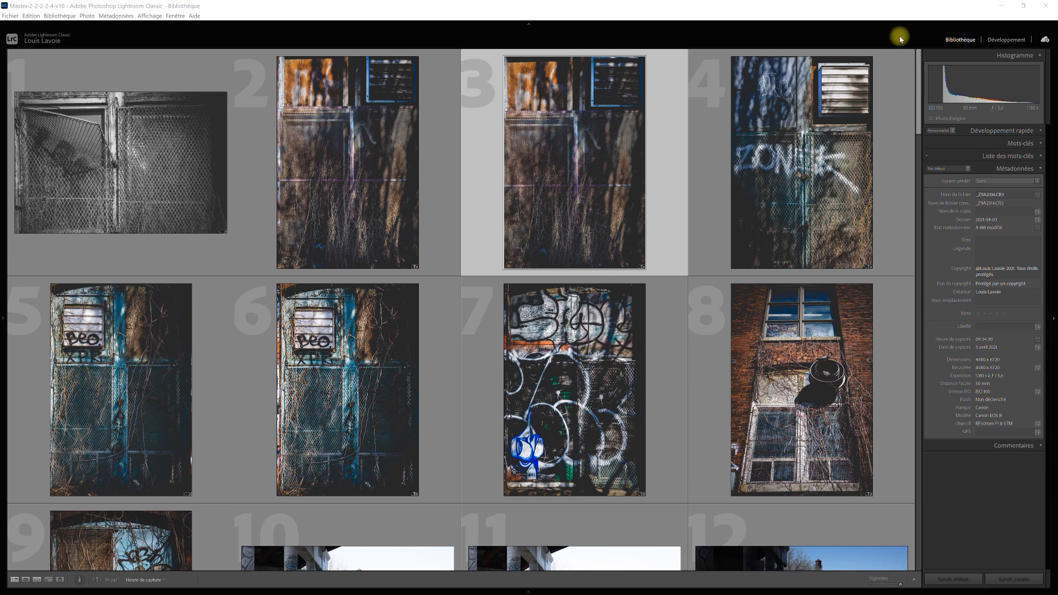
Add Impression to the displayed modules and open it for the selected photo.
right_click(864, 37)
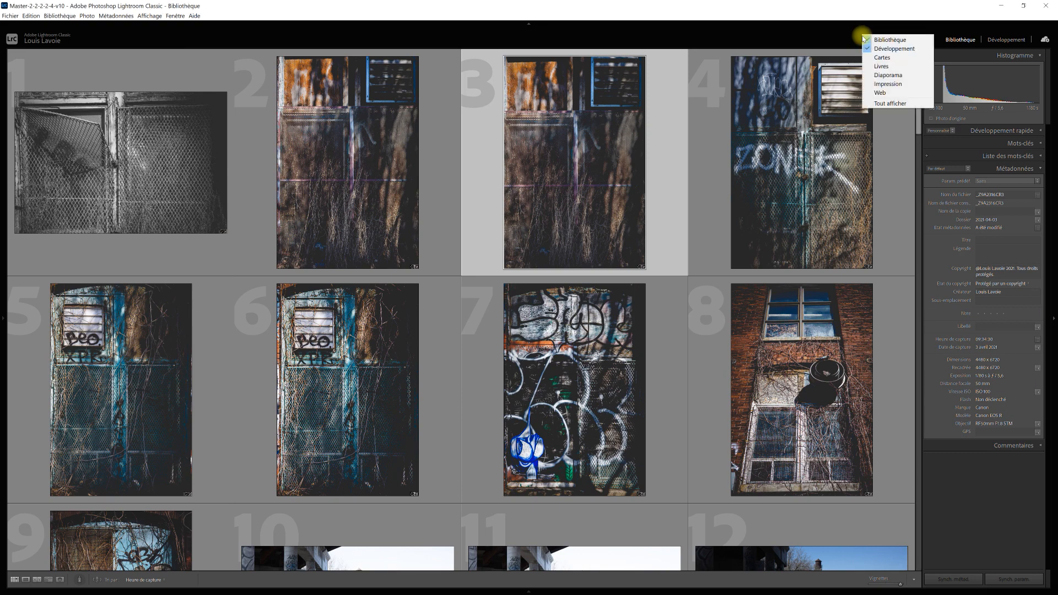
click(904, 83)
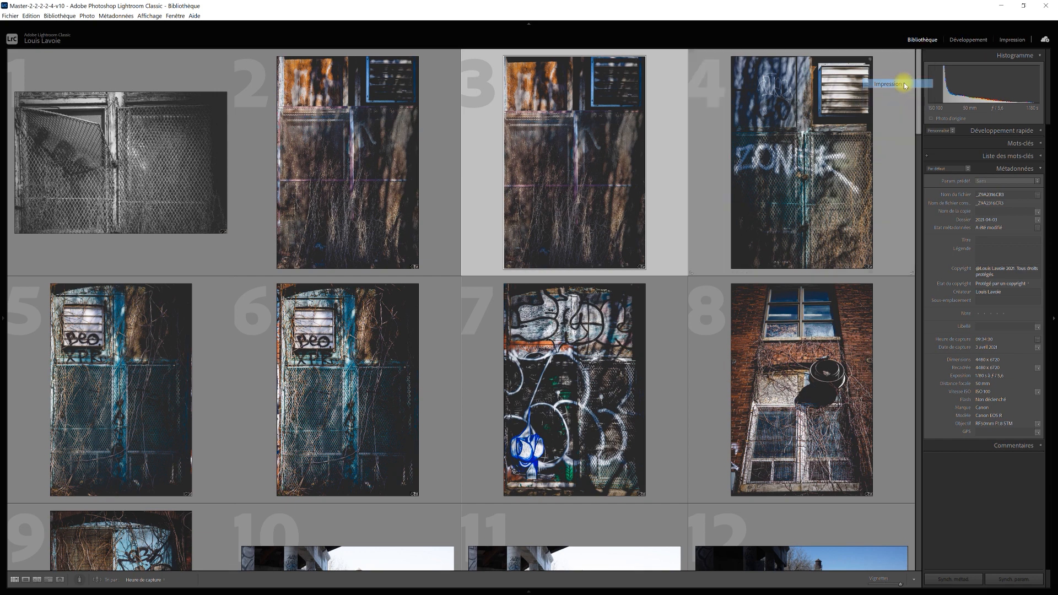
click(1013, 42)
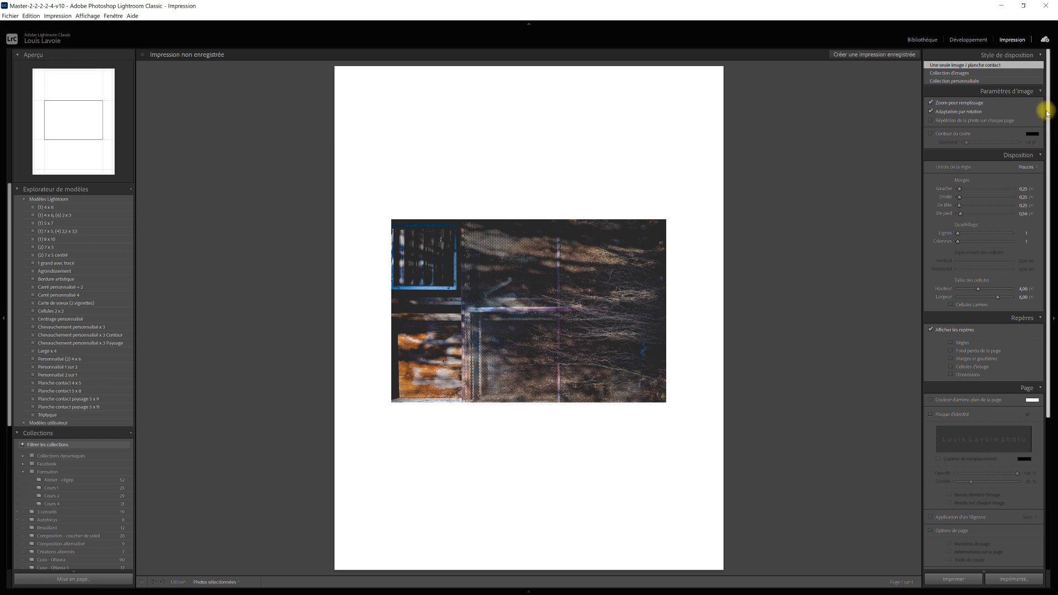
Turn off rotate-to-fit and zoom-to-fill for the image on the print page.
click(932, 112)
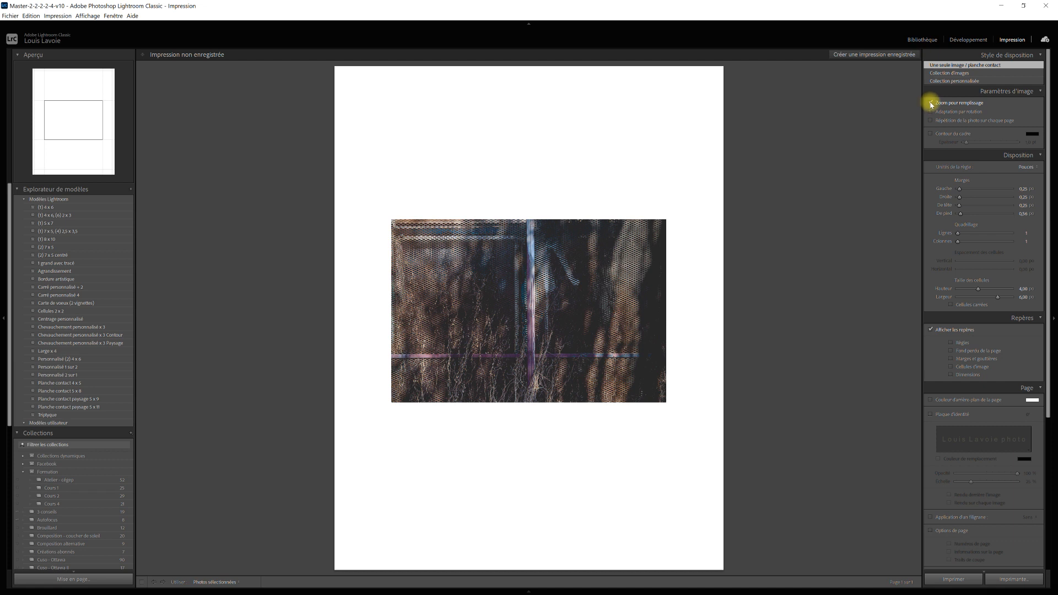
click(931, 103)
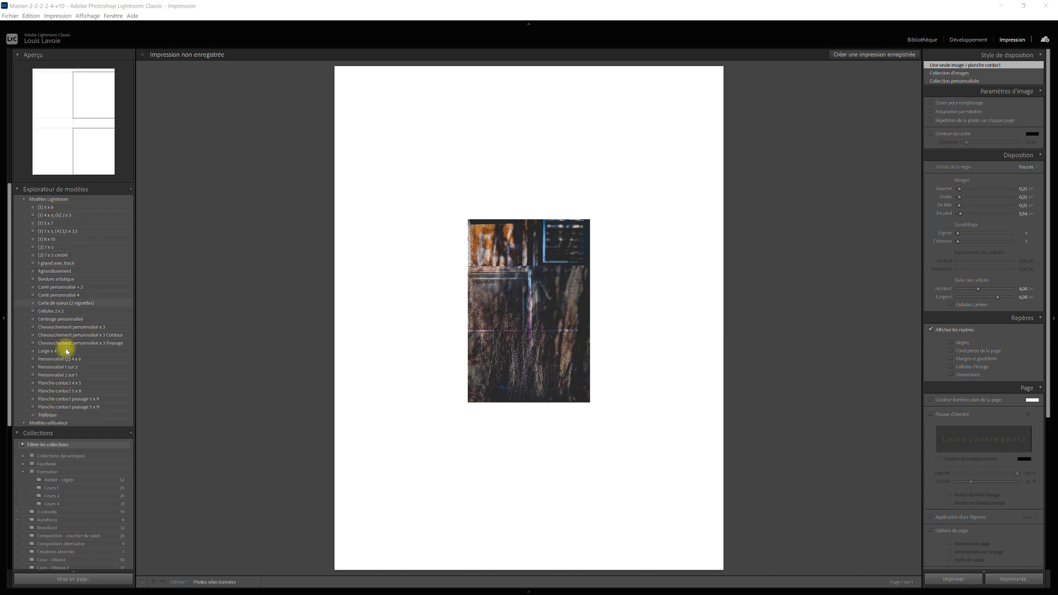
Apply the Triptyque template and add the fourth and fifth photos to the selection to fill its cells.
click(57, 415)
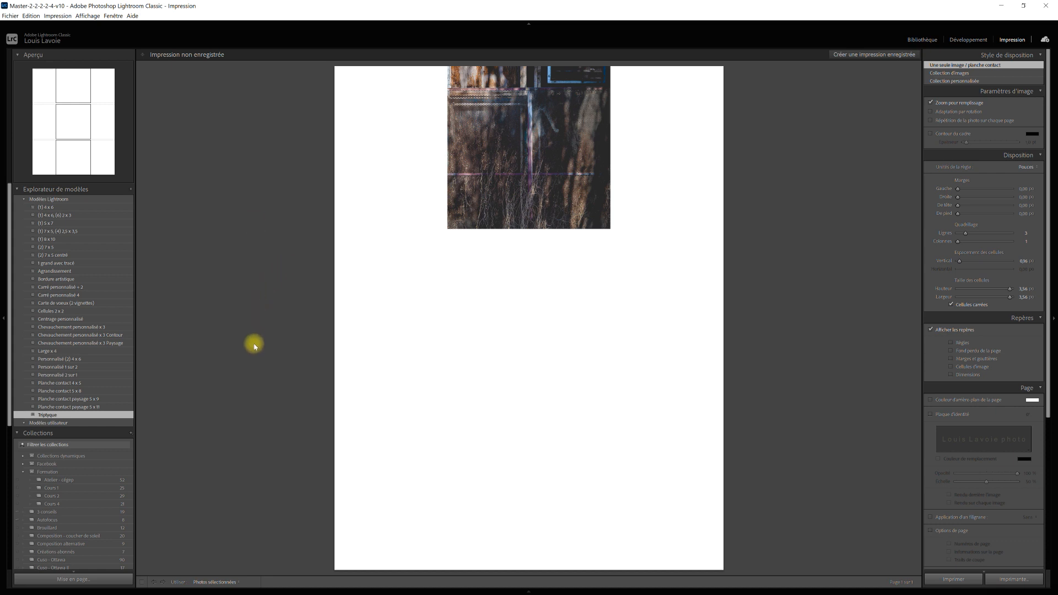
key(F6)
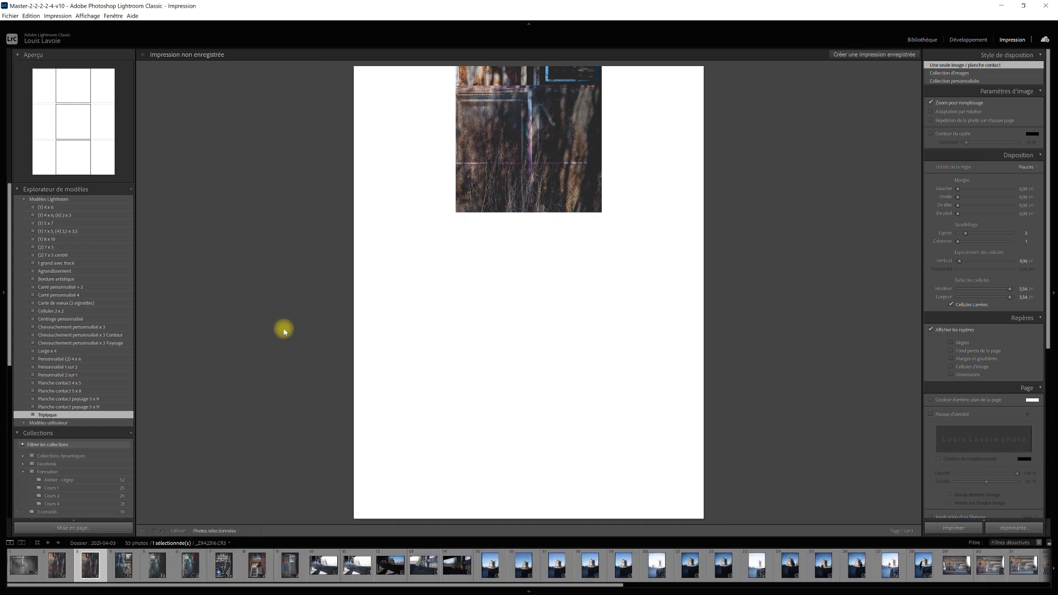
ctrl+click(137, 576)
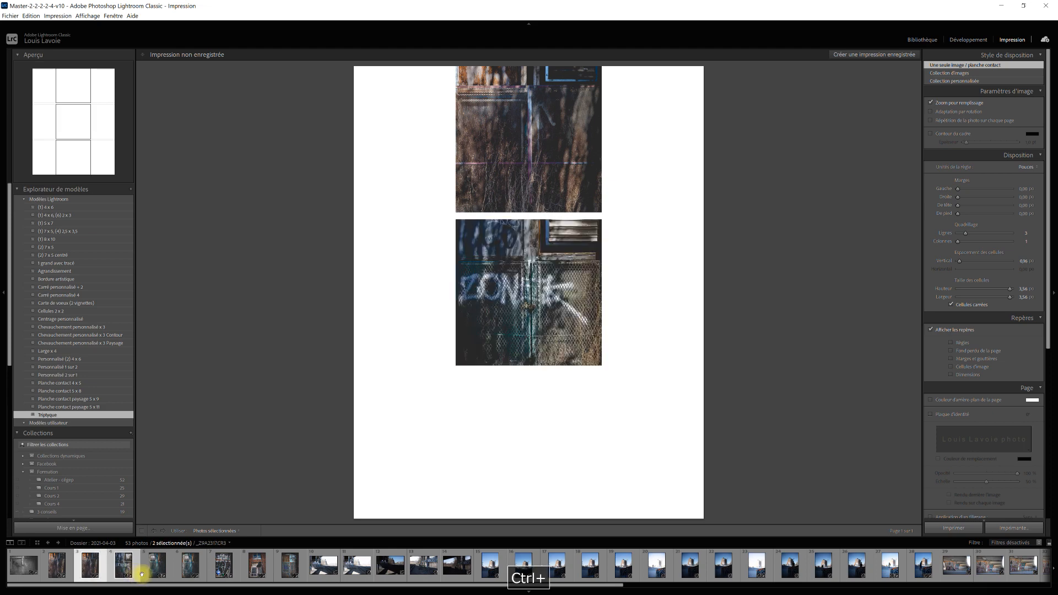
ctrl+click(168, 576)
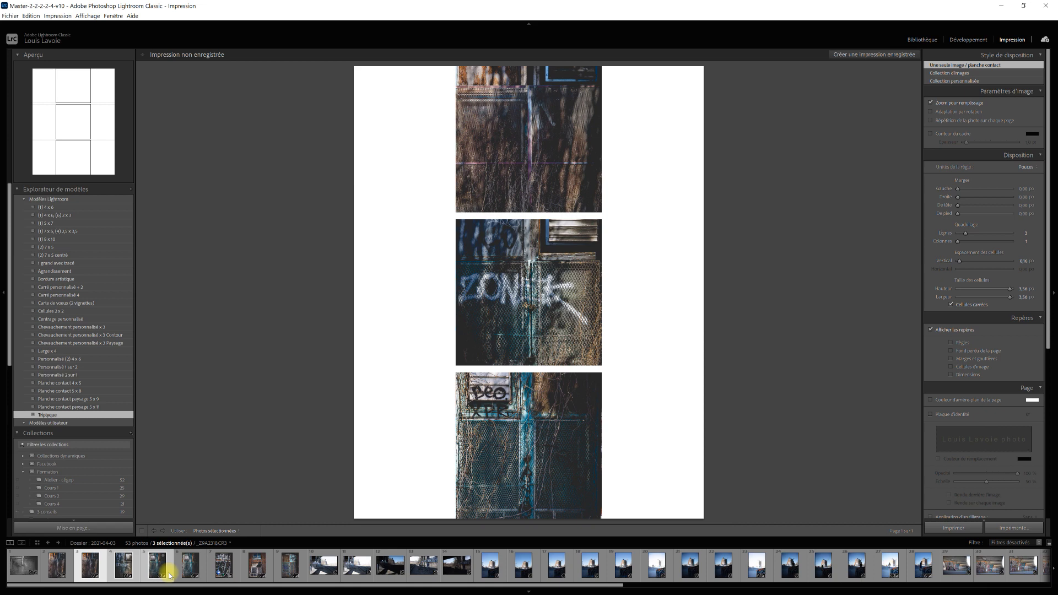
key(F6)
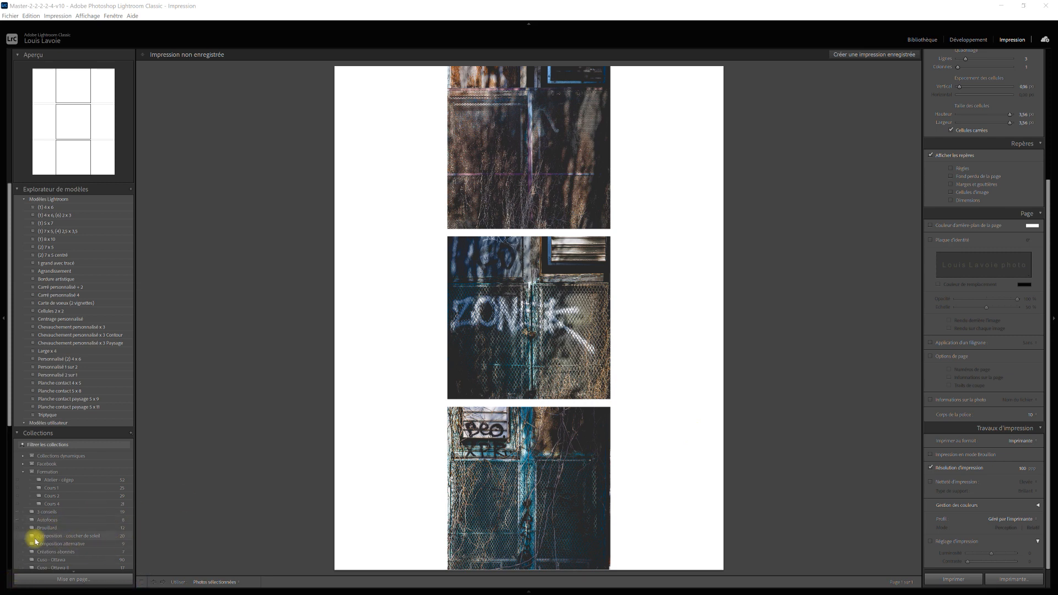
Set the page orientation to Paysage in the print setup, keeping the Lettre paper size.
click(79, 580)
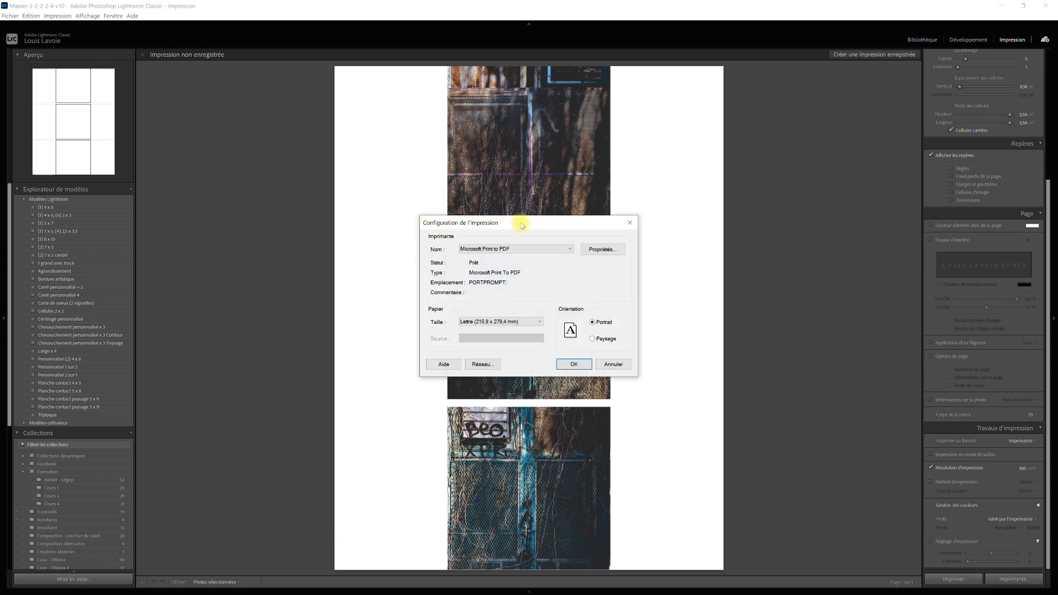
click(593, 339)
click(575, 363)
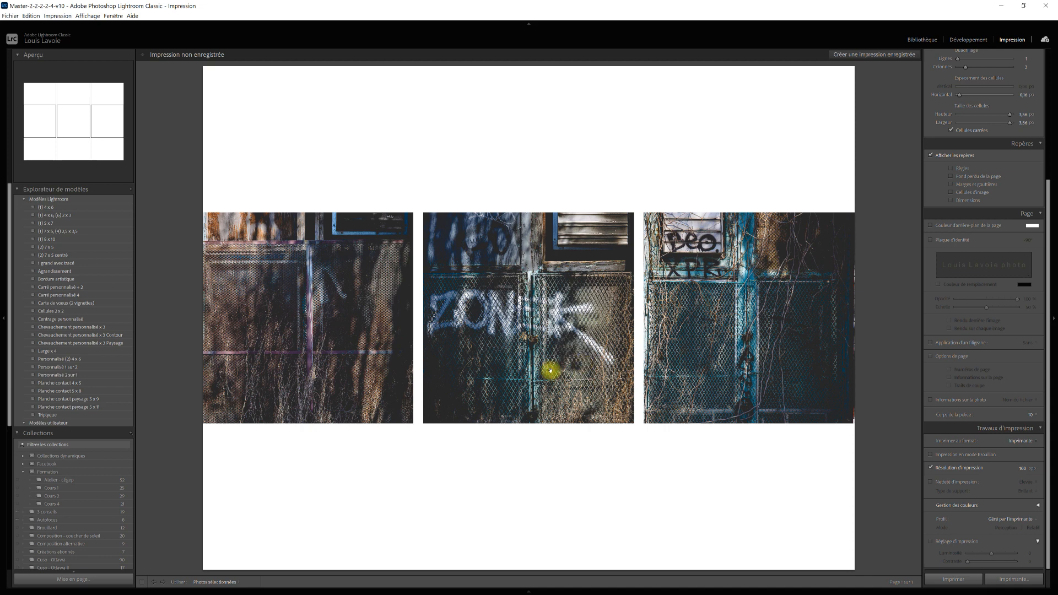
click(107, 579)
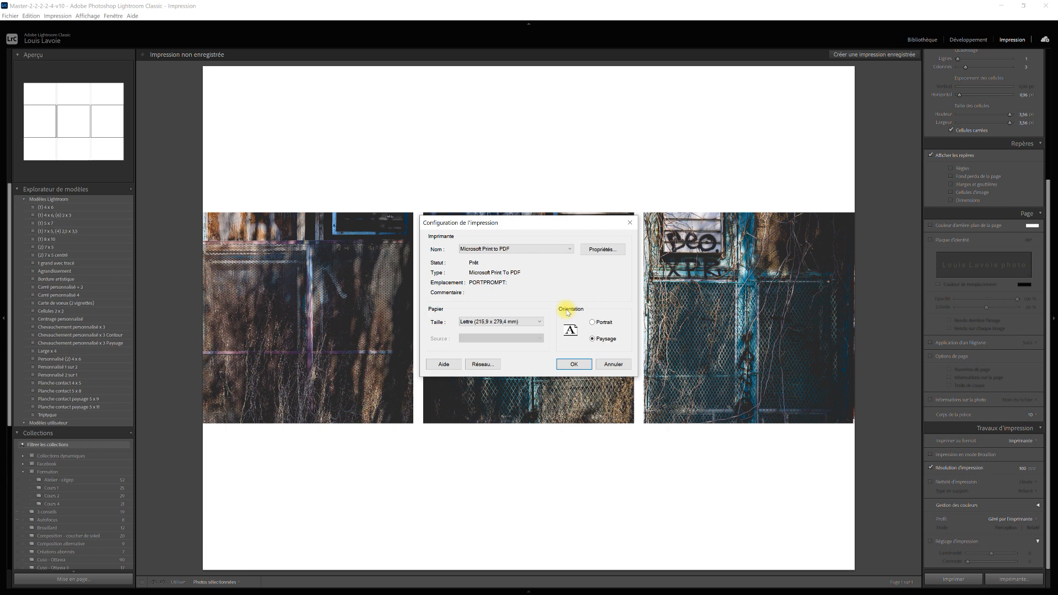
click(574, 364)
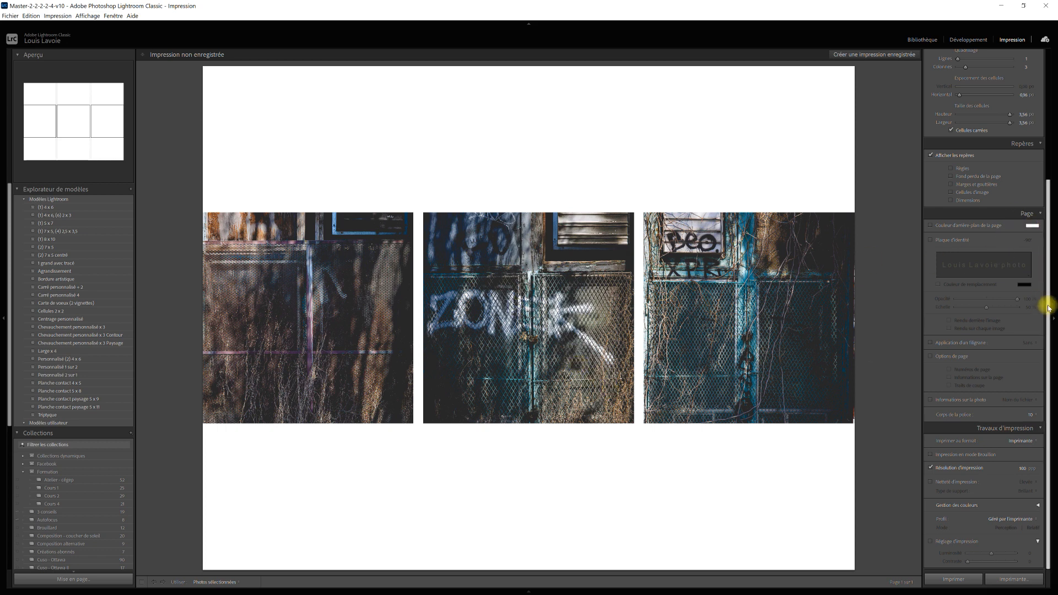
Switch the print job output to Fichier JPEG with custom file dimensions of 18 × 12 inches.
click(1025, 441)
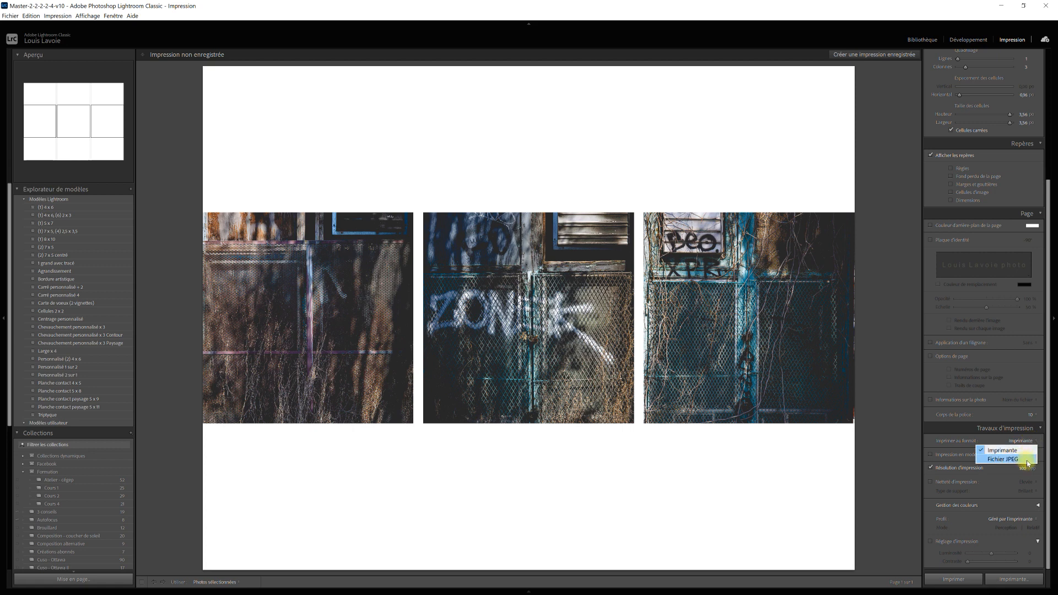
click(1028, 462)
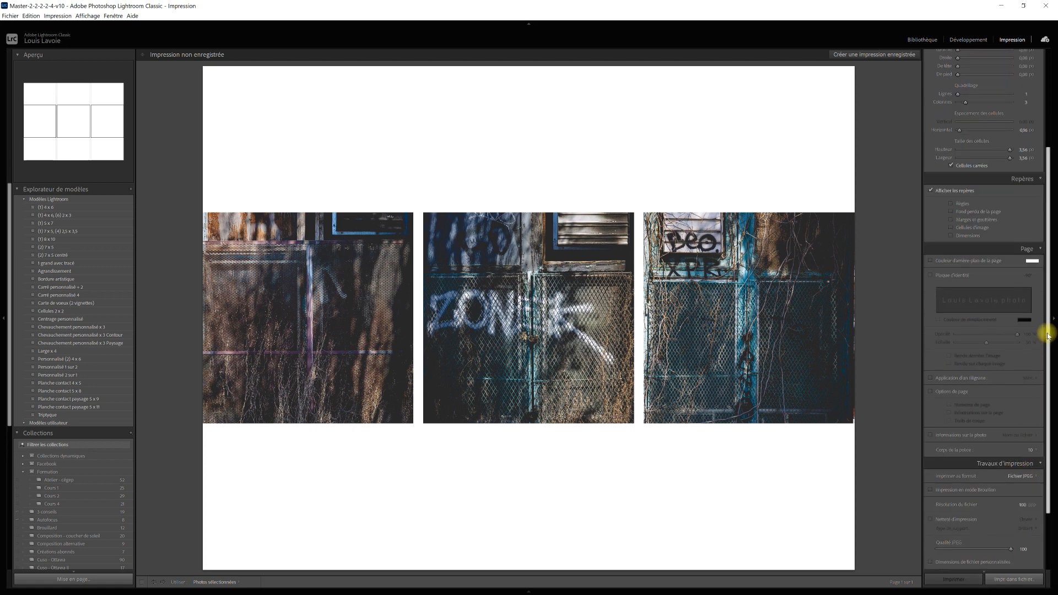
drag(1047, 335, 1047, 438)
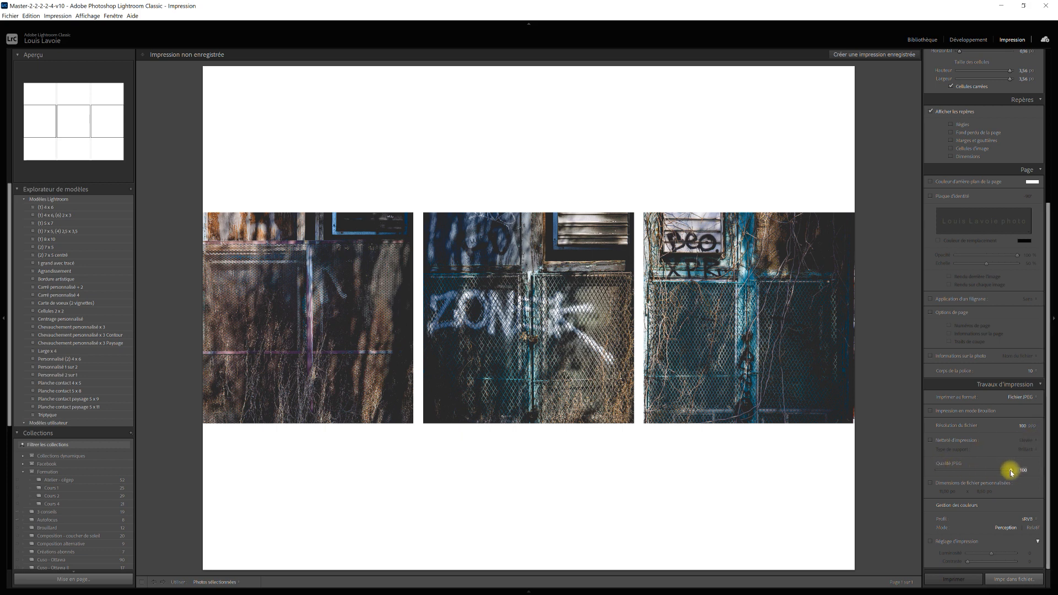
click(931, 484)
click(932, 484)
click(942, 491)
text(18)
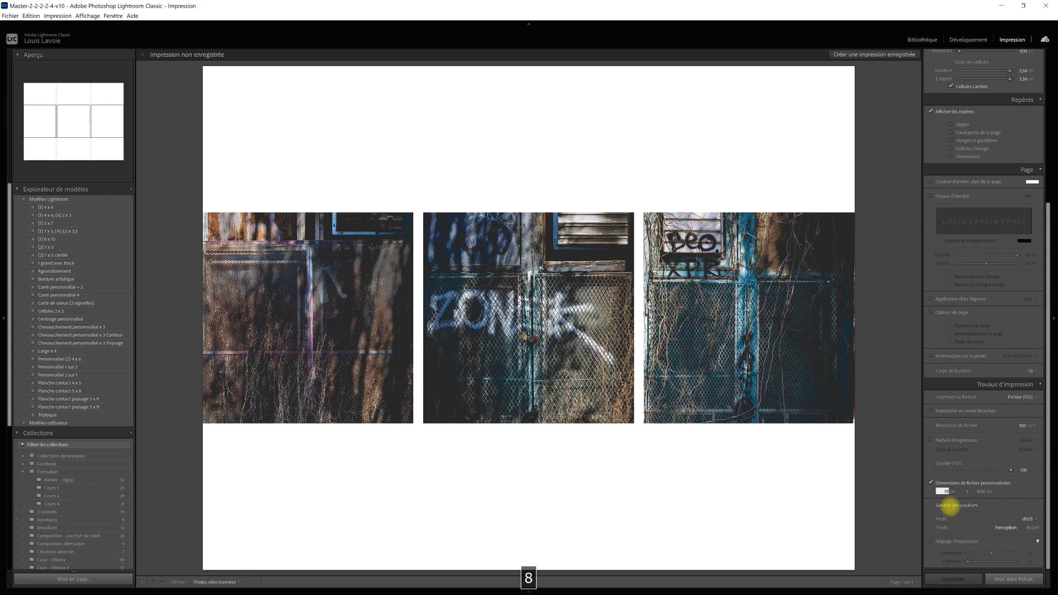
key(Return)
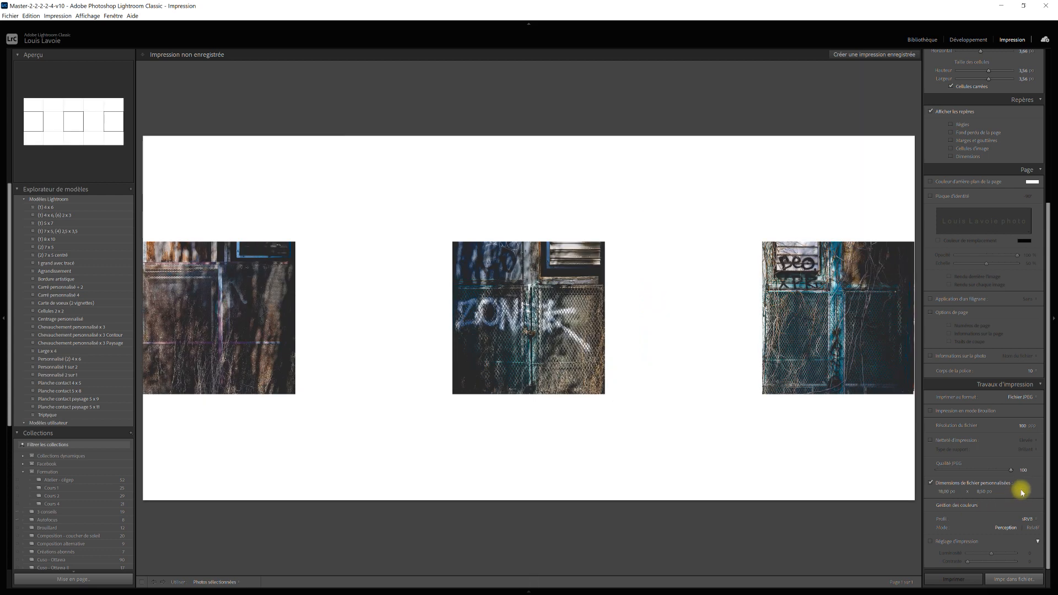
click(983, 492)
text(12)
key(Return)
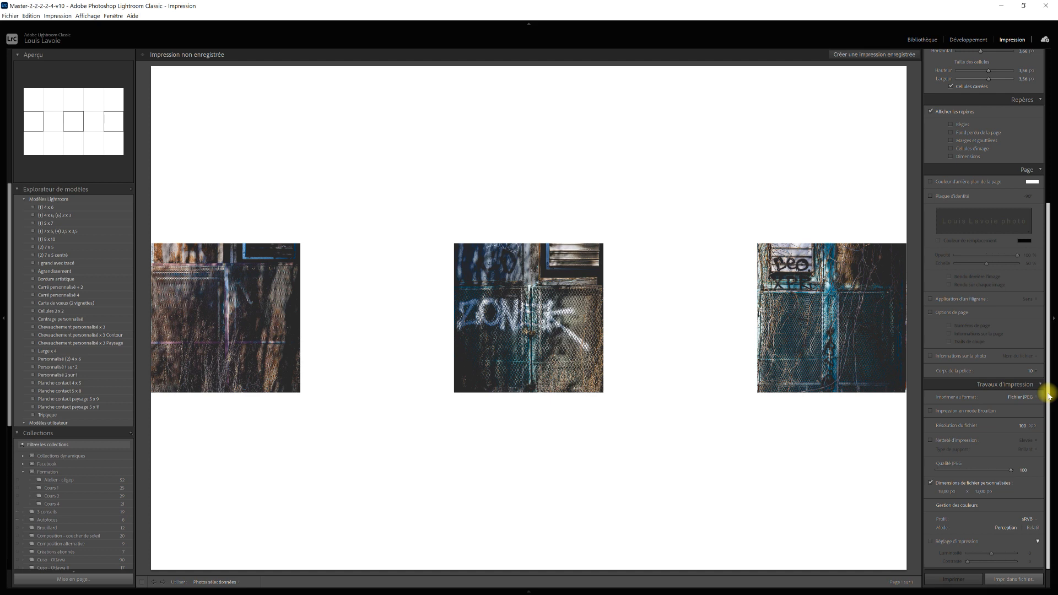
Turn off zoom-to-fill and square cells, and enlarge the cells to 12 inches high and 6 inches wide, without spacing.
drag(1049, 395, 1054, 226)
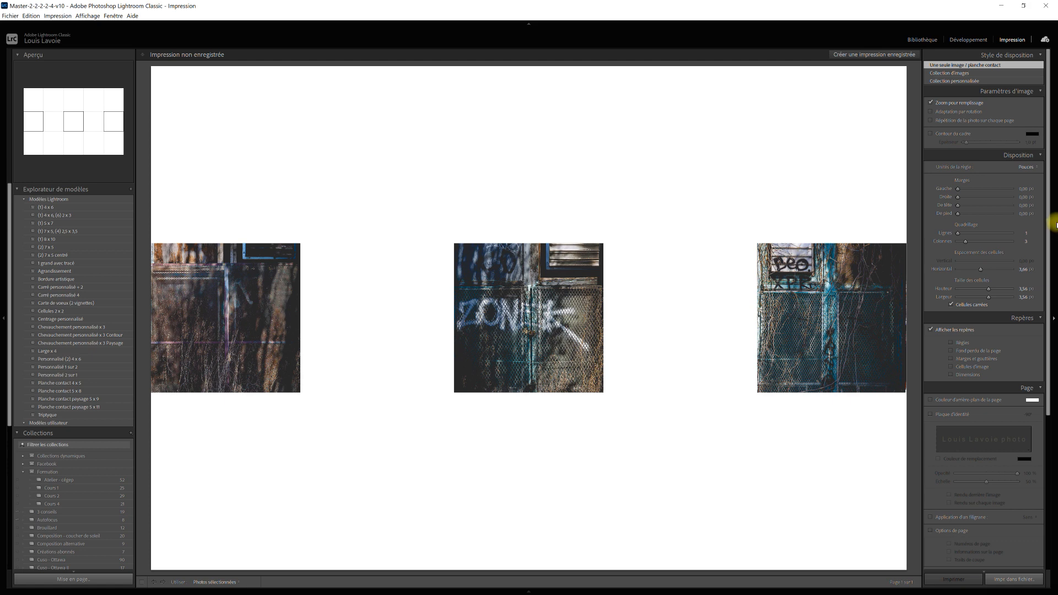
click(931, 103)
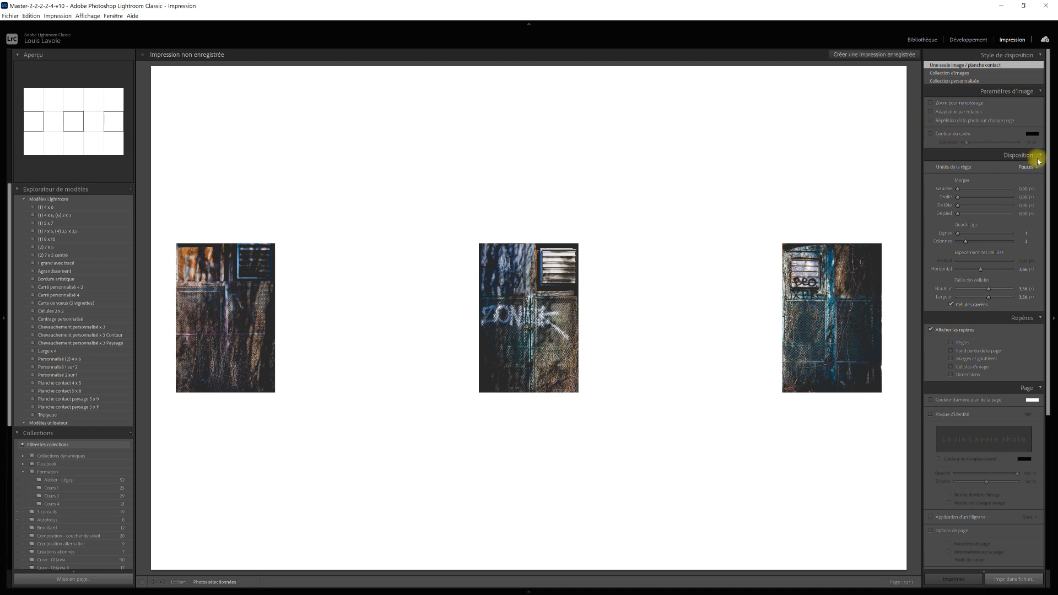
drag(1049, 108, 1047, 141)
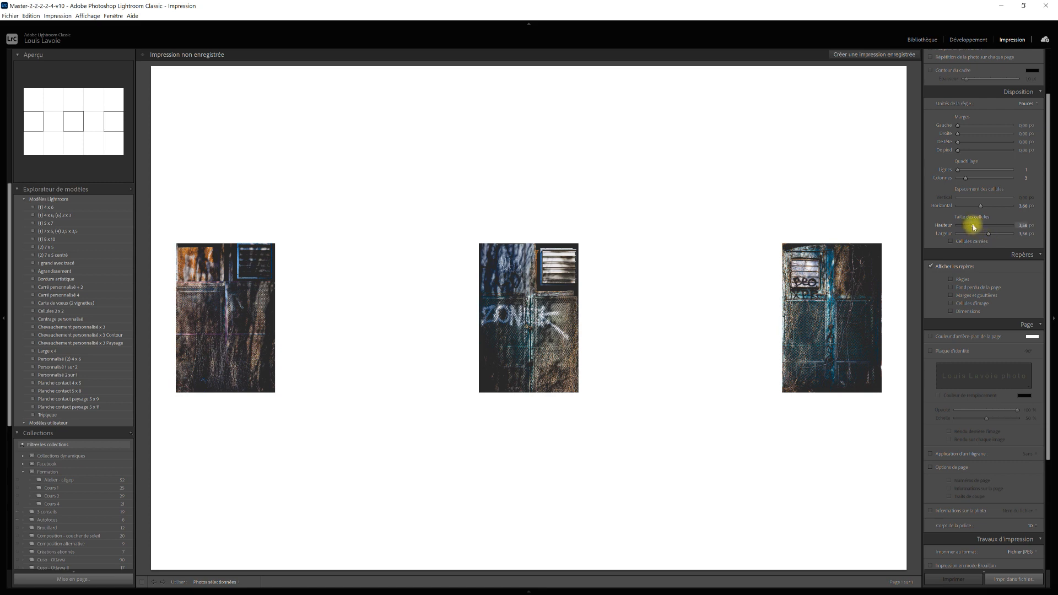
drag(974, 225, 1022, 236)
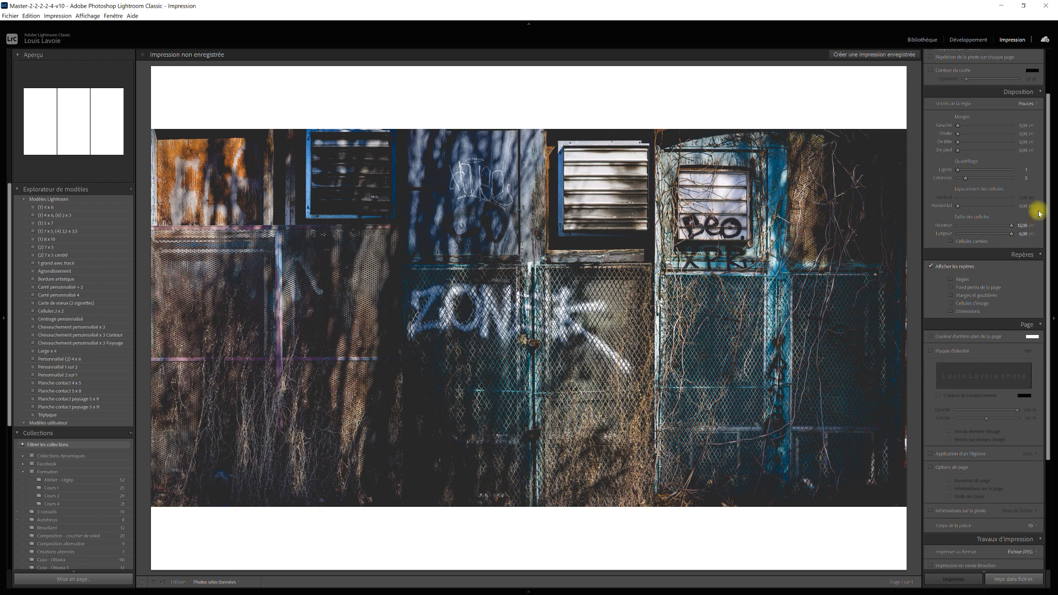
Set the horizontal cell spacing between the three photos to 0.13 inch.
drag(1049, 189, 1052, 158)
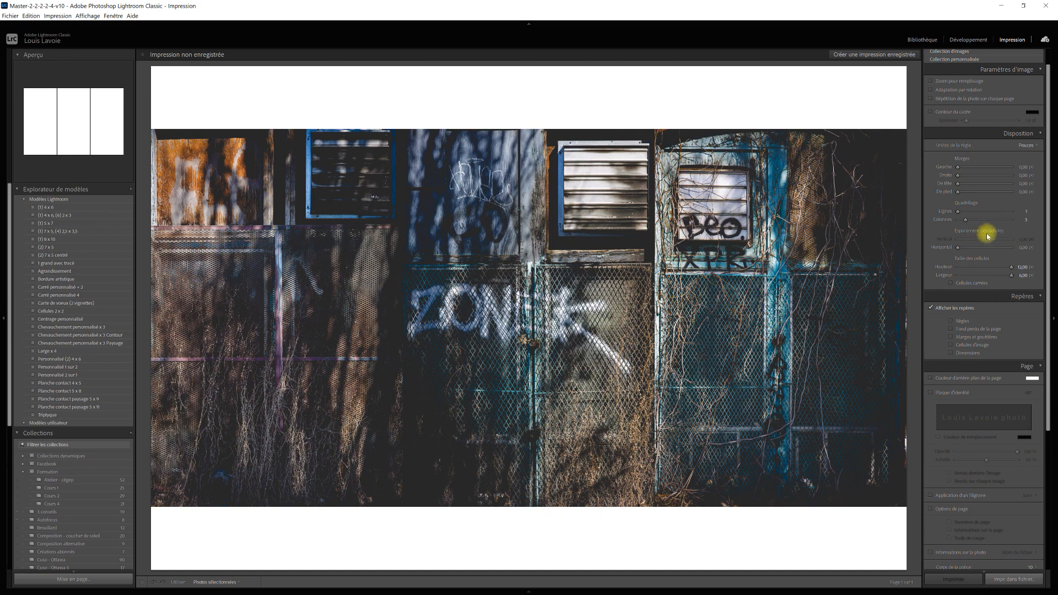
click(959, 249)
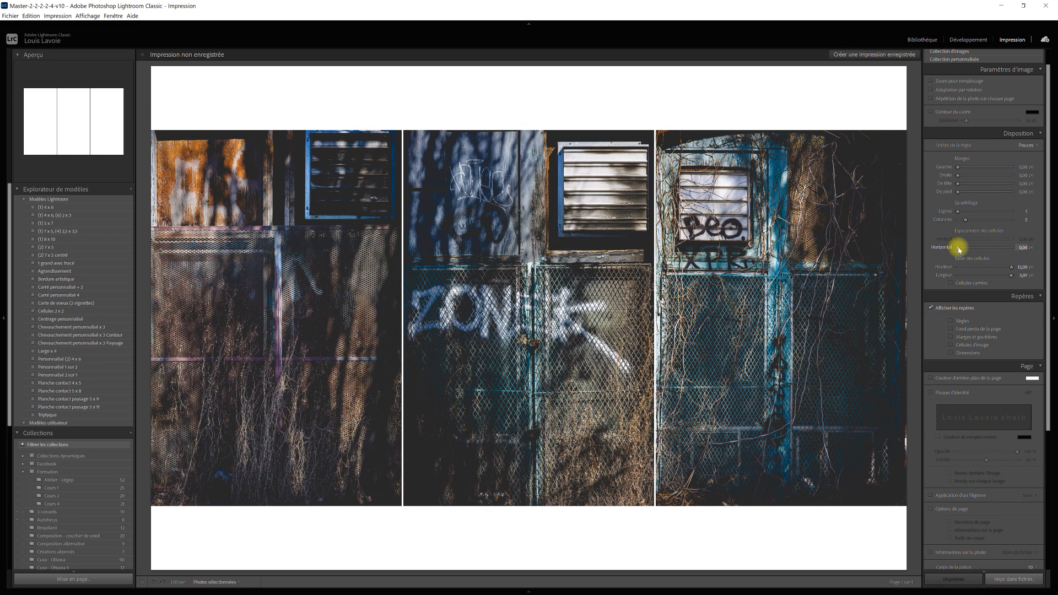
drag(959, 248, 959, 247)
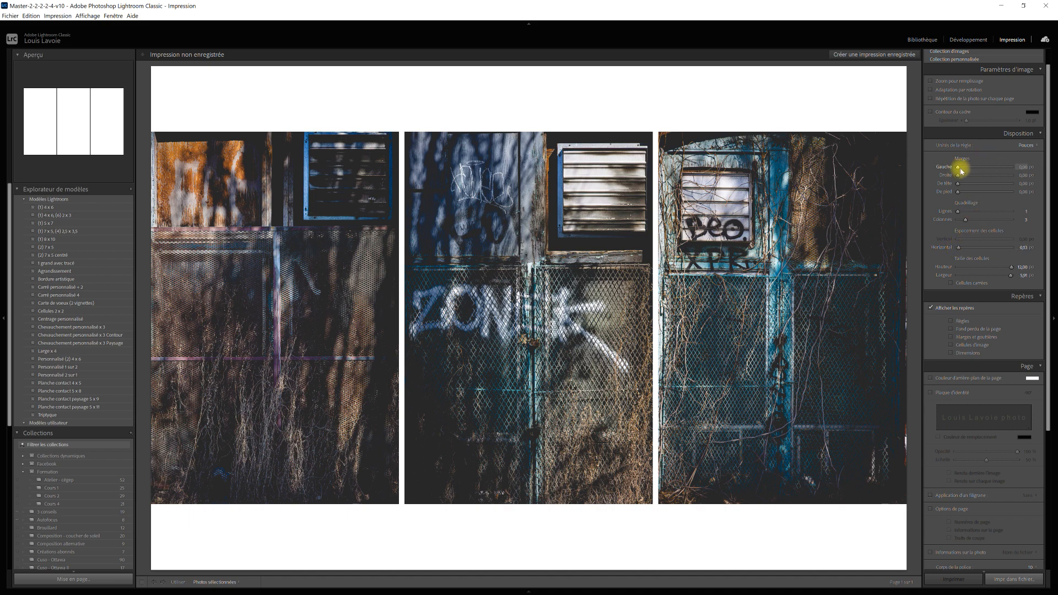
Set the left and right page margins to 0.09 inch and the bottom margin to 1.87 inches.
drag(959, 170, 959, 170)
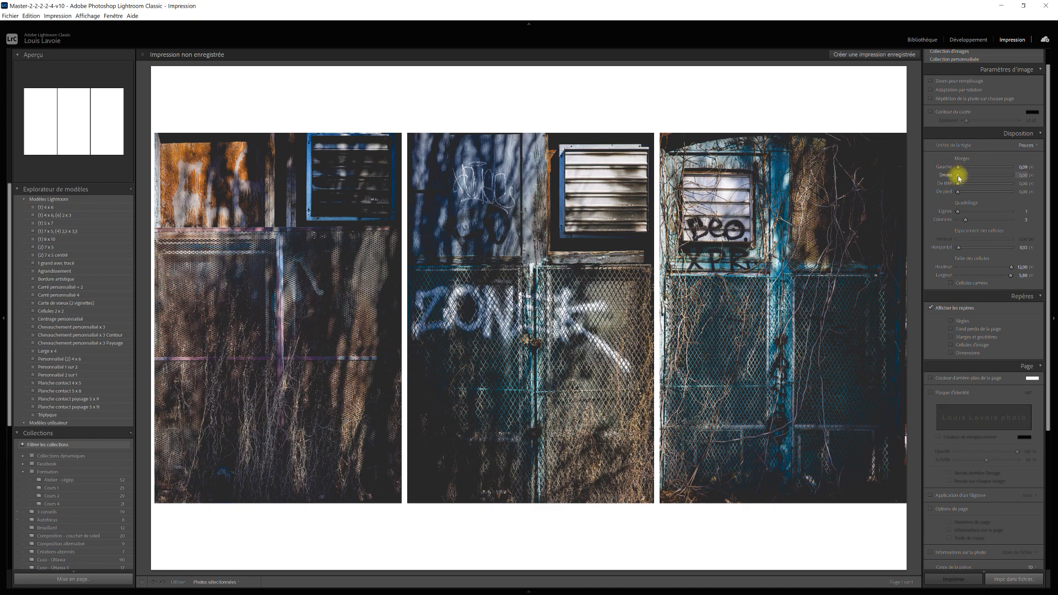
drag(959, 177, 960, 176)
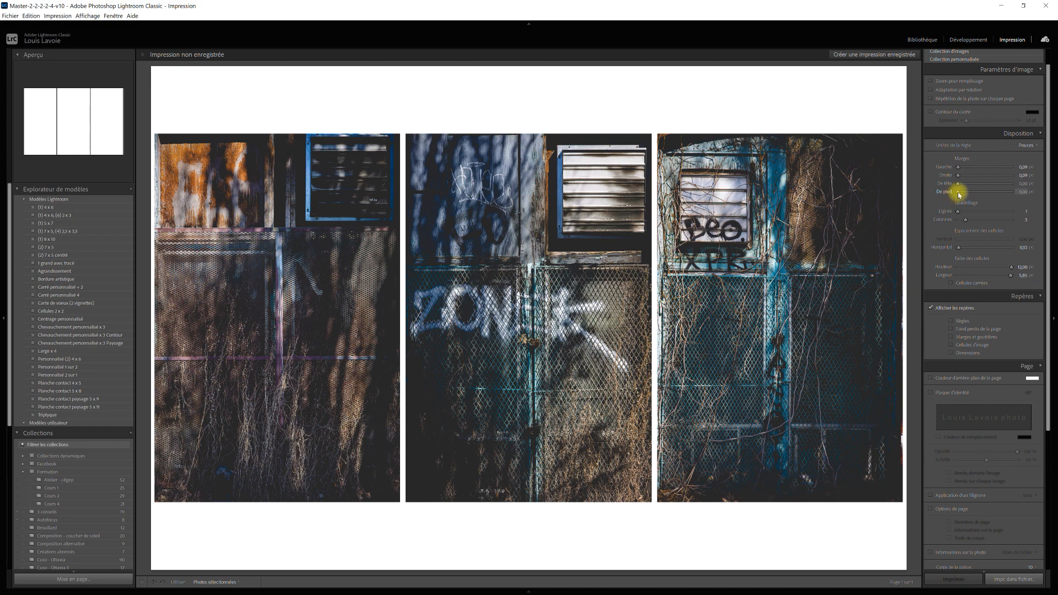
drag(958, 191, 967, 193)
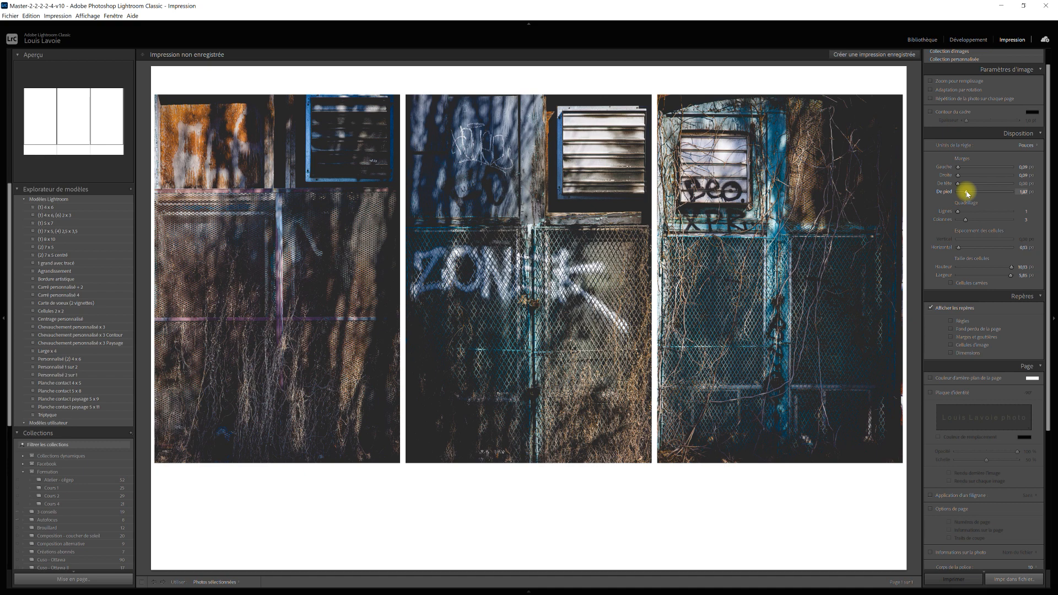
Enable the black frame border (Contour du cadre) around the triptych photos.
scroll(973, 170, up, 1)
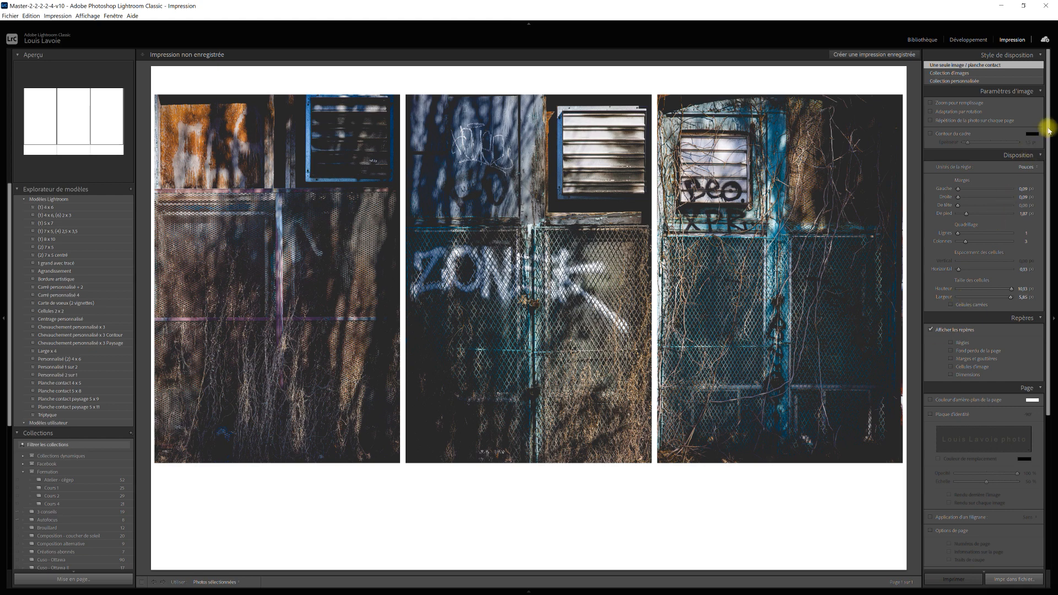
mouse_move(1049, 127)
mouse_down()
mouse_move(1048, 151)
mouse_move(1051, 121)
mouse_up()
click(930, 134)
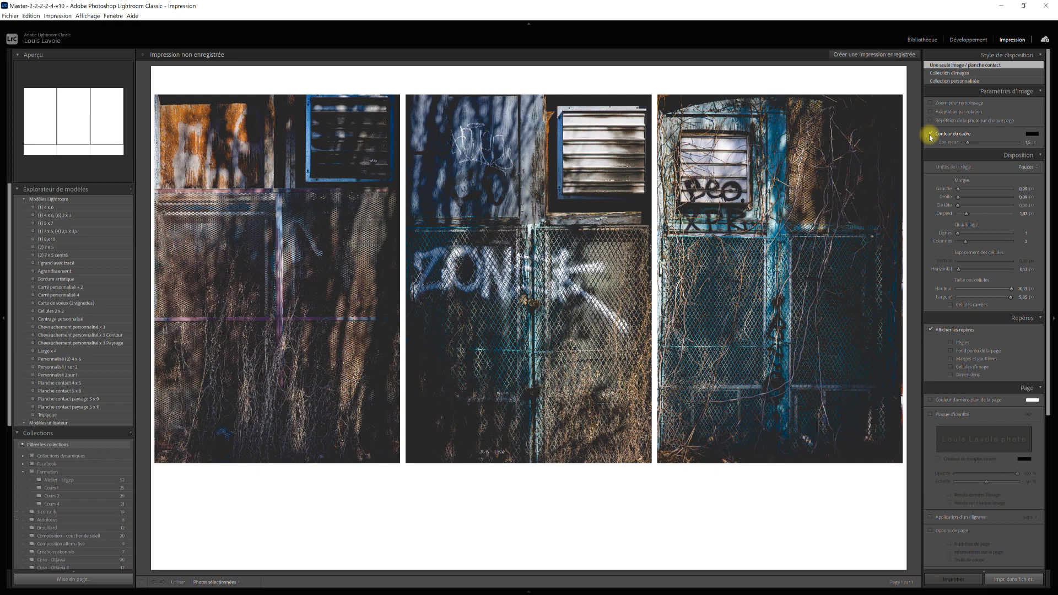
Try the photo frame border at a thickness of 2.6 pt and turn the border off.
drag(968, 145, 972, 142)
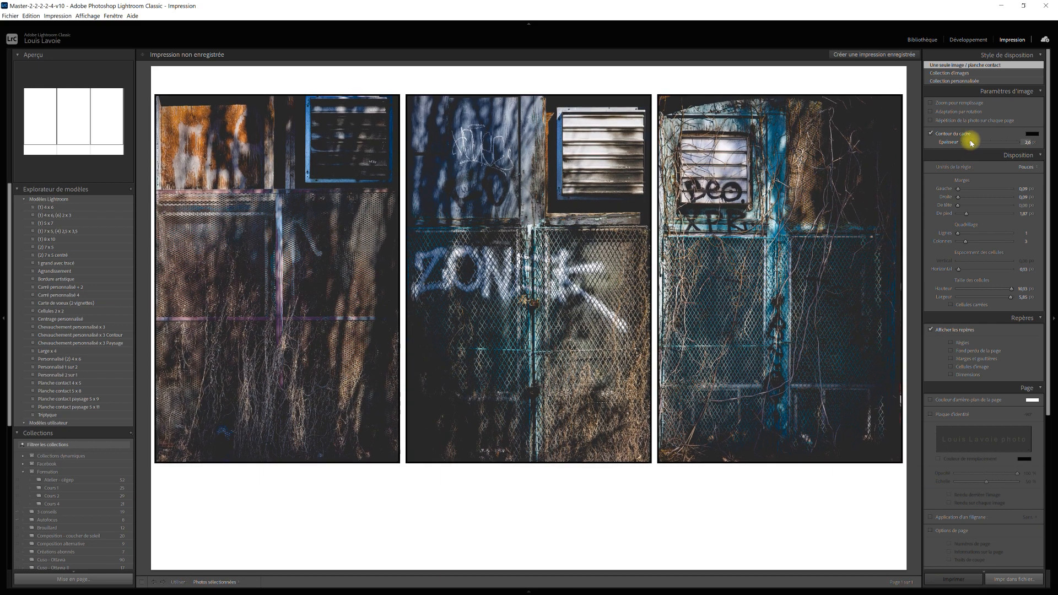
click(931, 134)
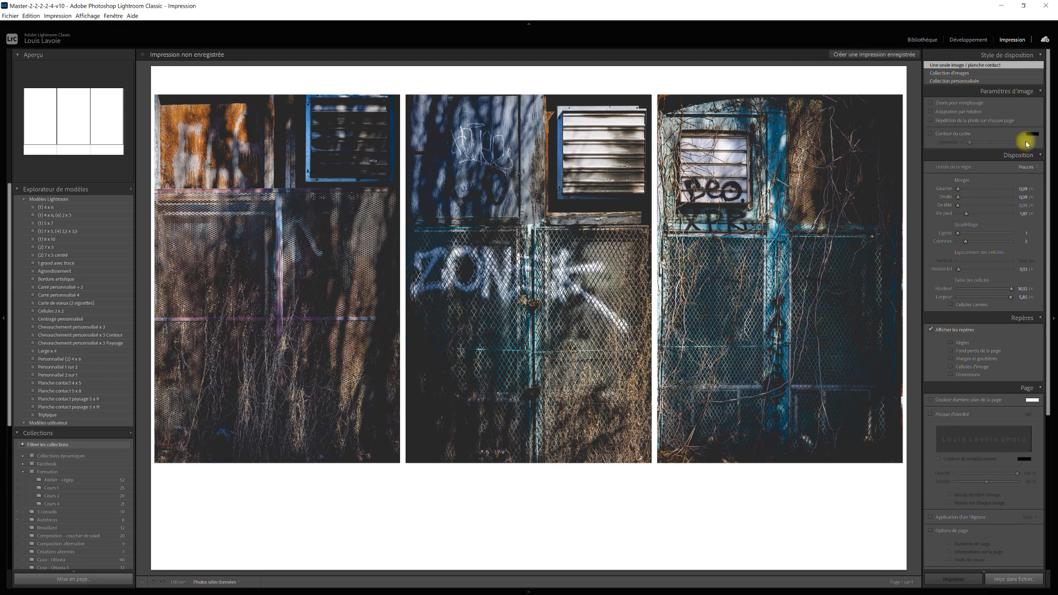
Enable the page background colour and try several light and medium grey shades for it.
drag(1051, 111, 1054, 278)
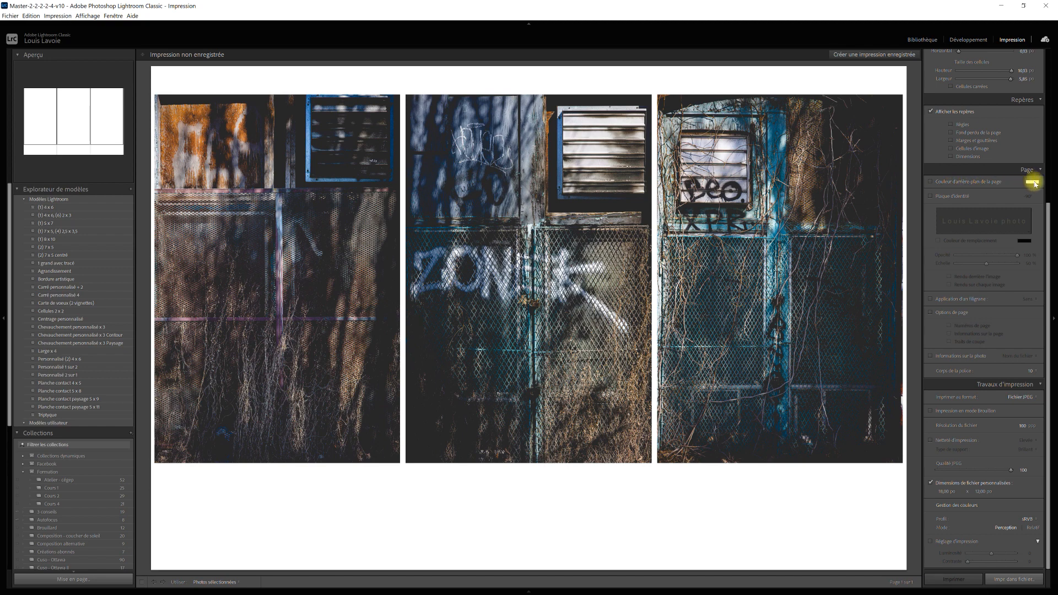
click(931, 182)
click(1033, 183)
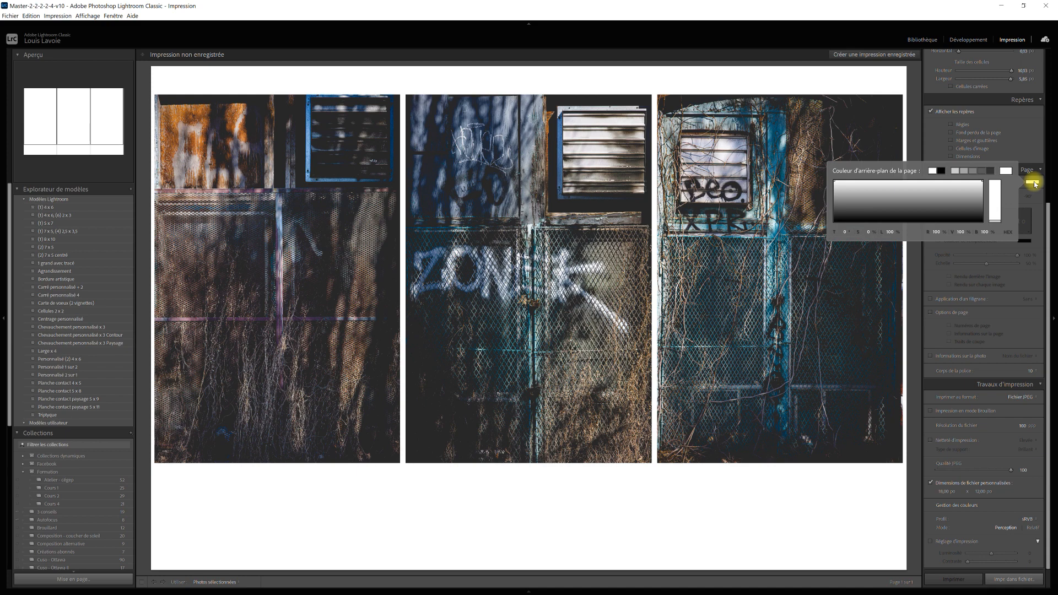
click(919, 196)
drag(920, 197, 969, 192)
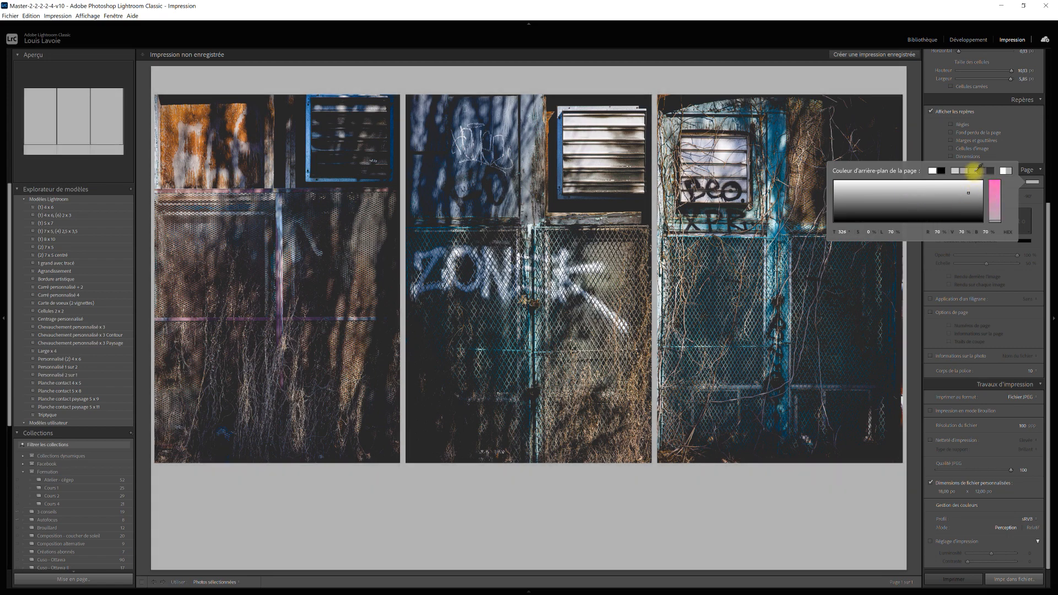
click(974, 170)
click(981, 171)
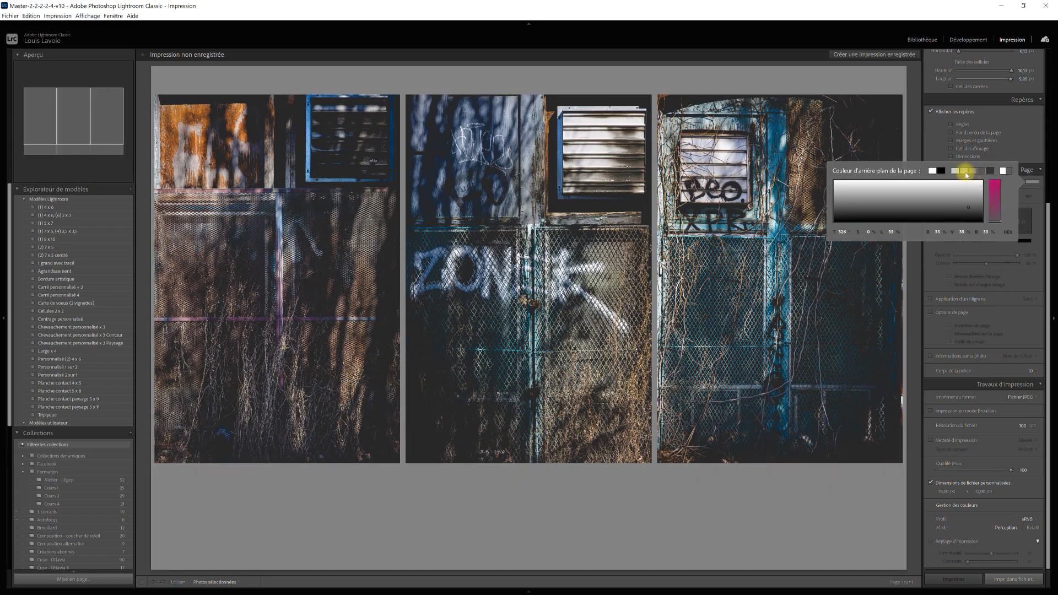
click(964, 171)
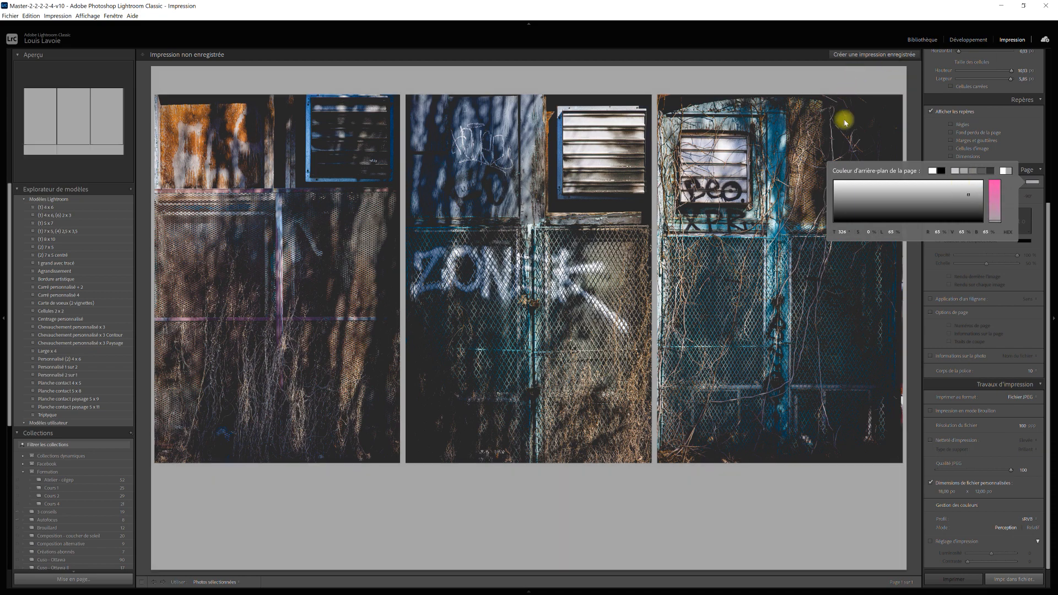
click(887, 191)
drag(879, 189, 853, 192)
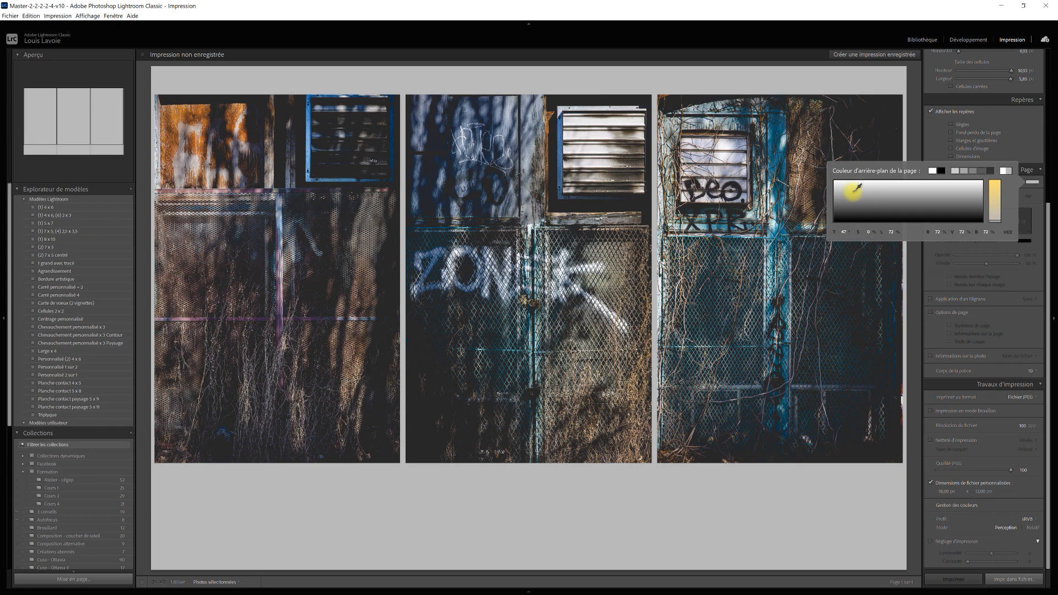
Sample colours from the middle photo and keep a dark grey from its louvred vent as the page background.
drag(855, 191, 594, 321)
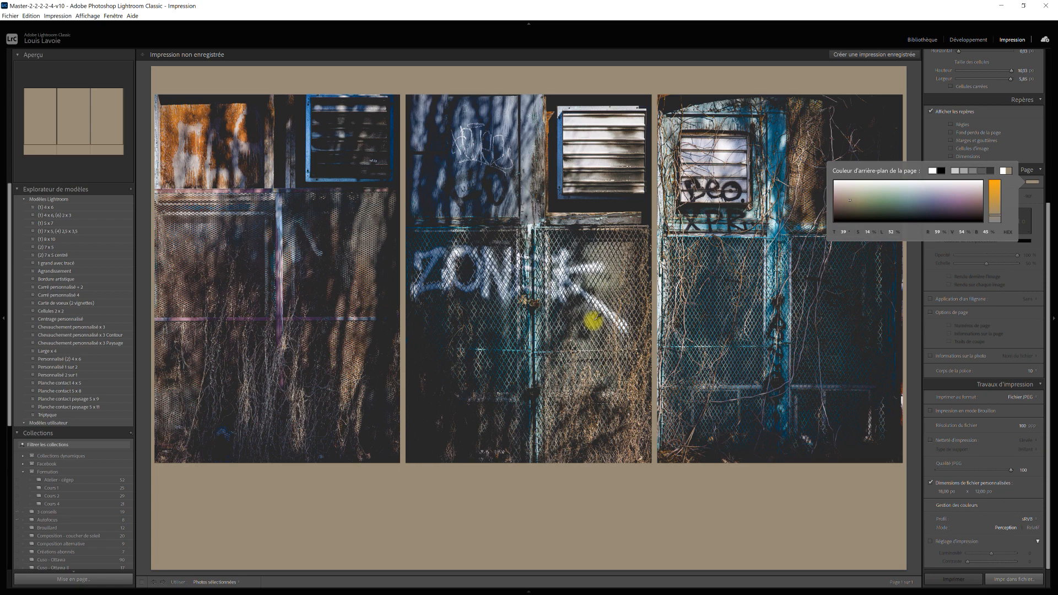
drag(594, 321, 595, 249)
drag(594, 228, 615, 191)
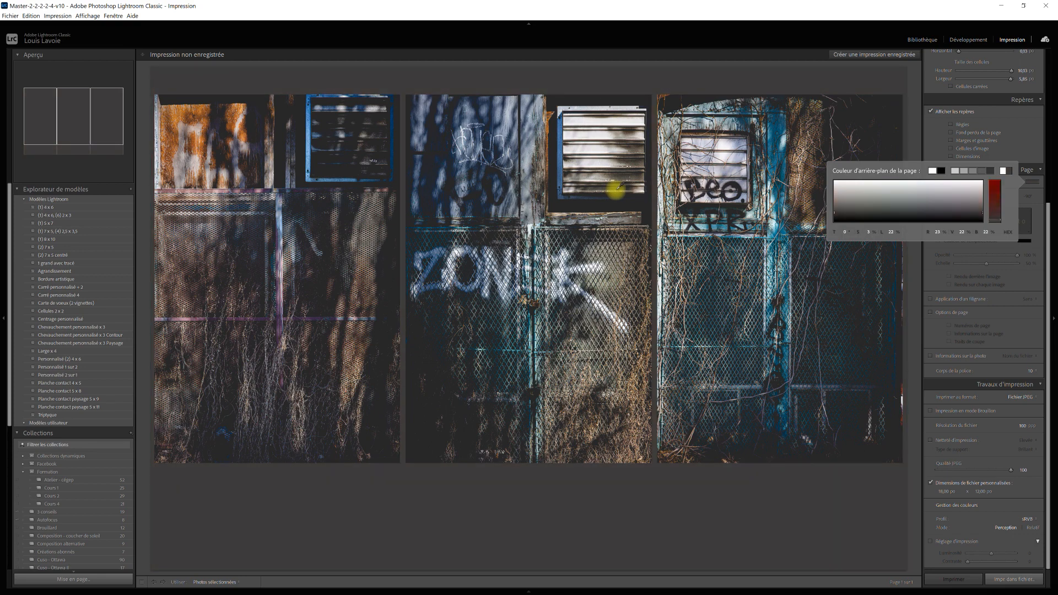
drag(615, 190, 616, 194)
click(929, 152)
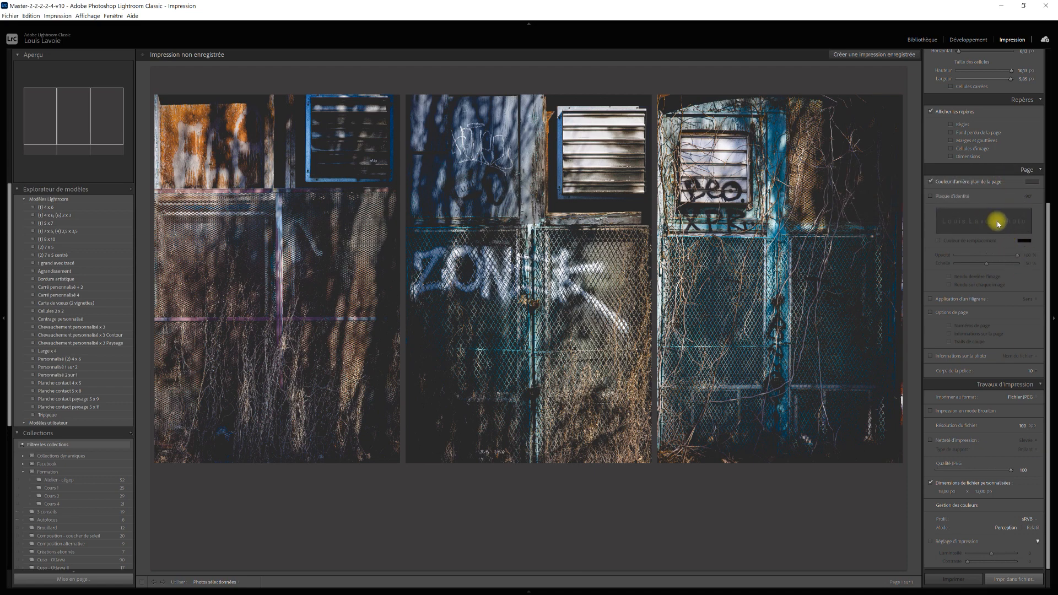
Change the workspace colour surrounding the page to white.
scroll(995, 221, up, 5)
right_click(141, 464)
click(162, 479)
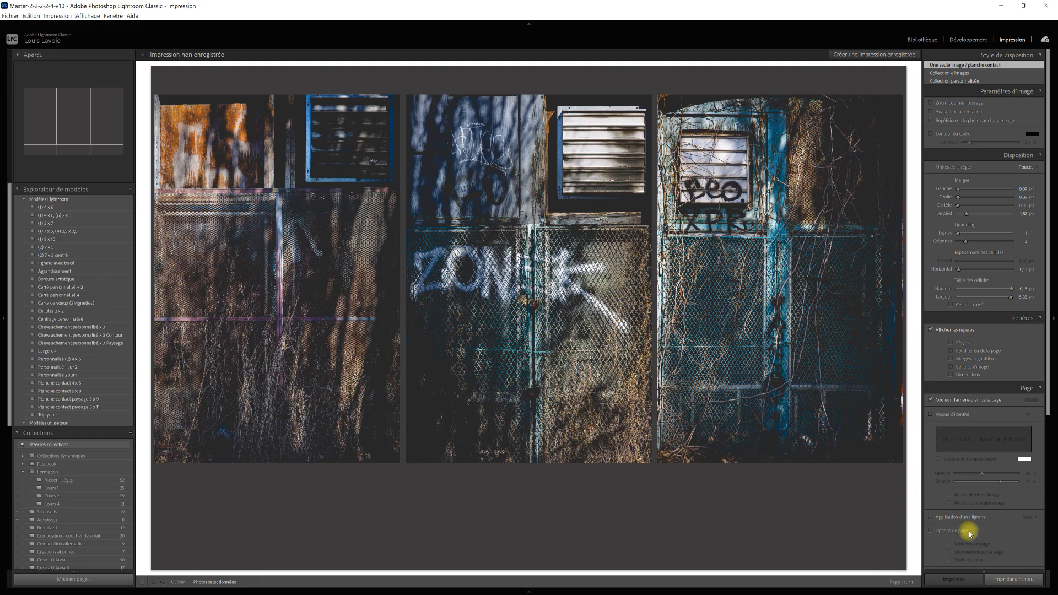
Enable the identity plate on the page and select the main plate (Plaque d'identité principale).
click(931, 415)
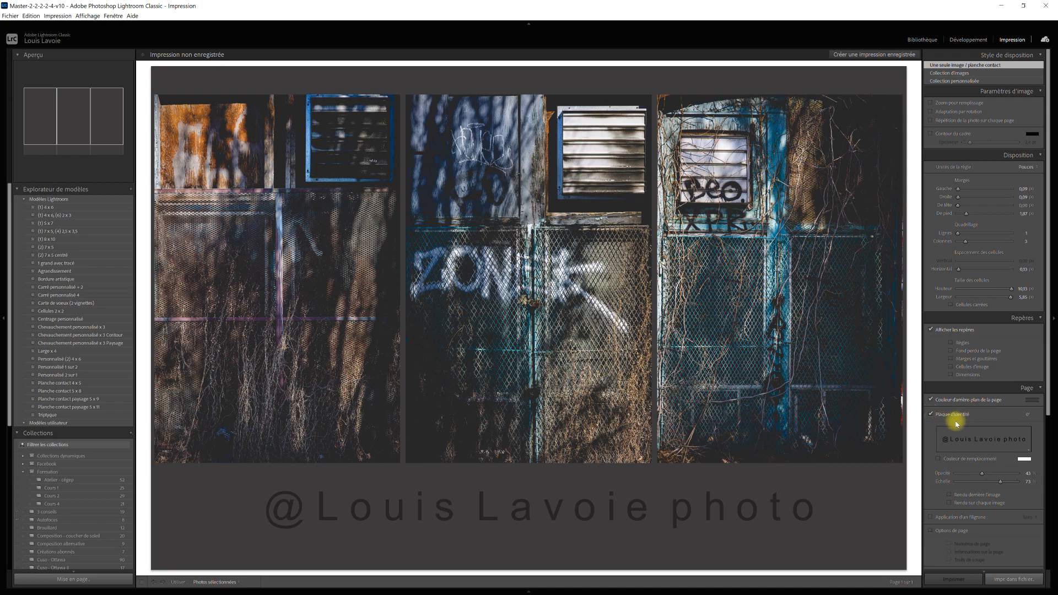
click(1007, 442)
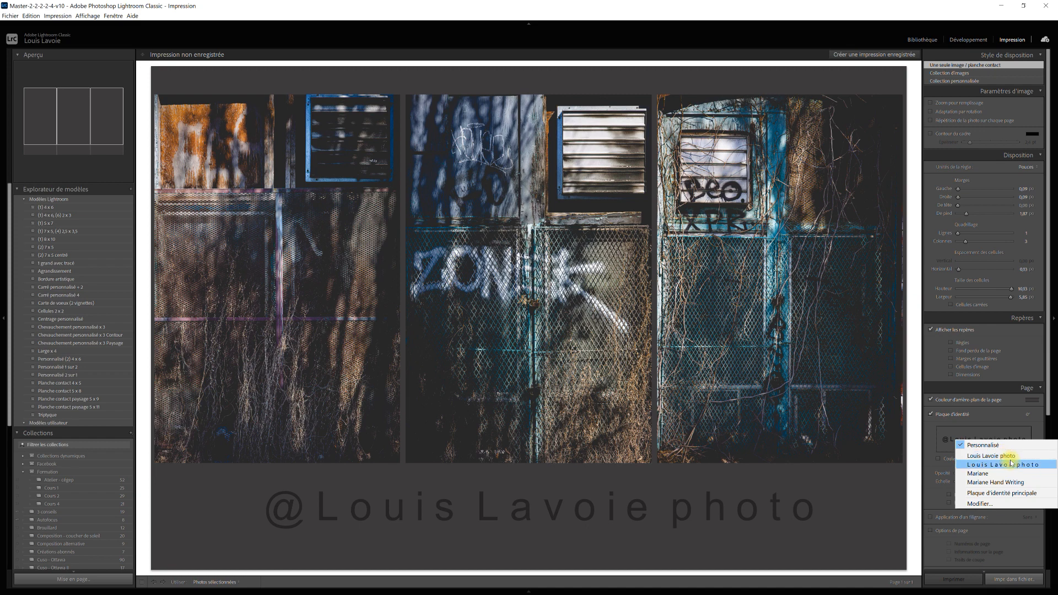
click(1021, 492)
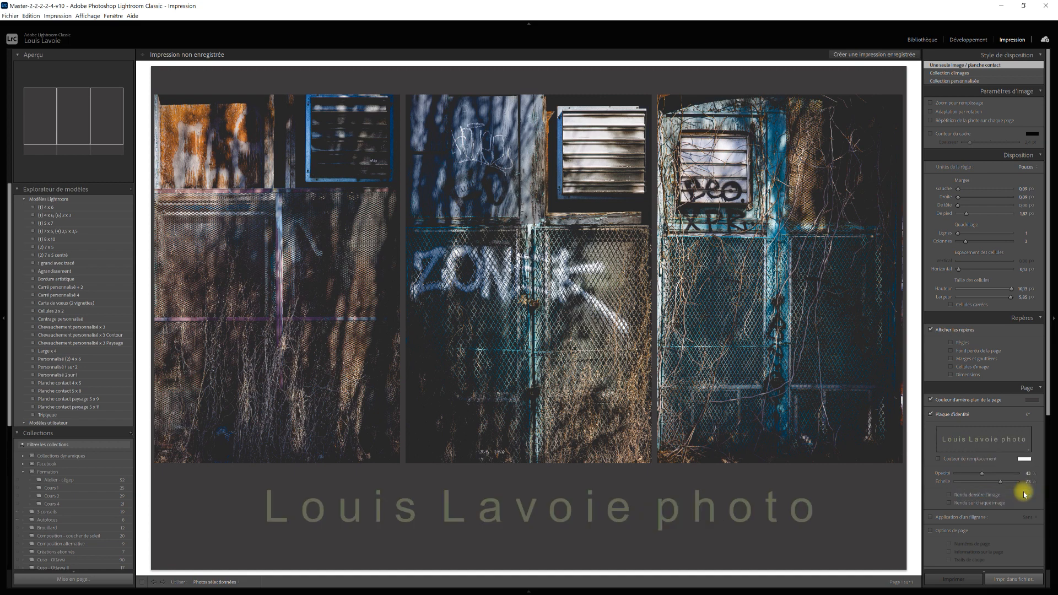
Examine the graphical option in the identity plate editor and return to the styled-text option.
click(1009, 441)
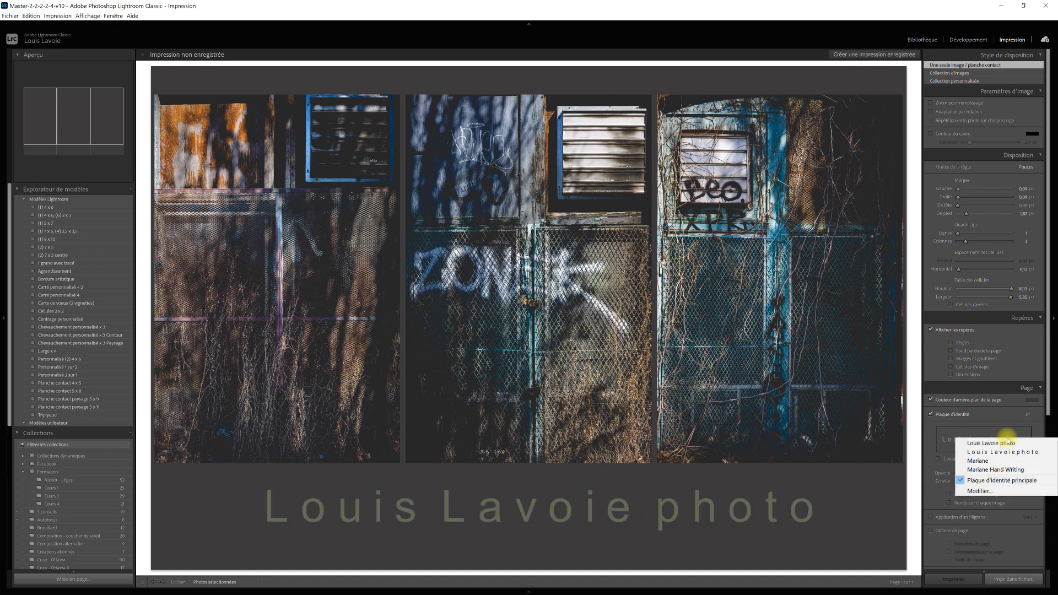
click(987, 491)
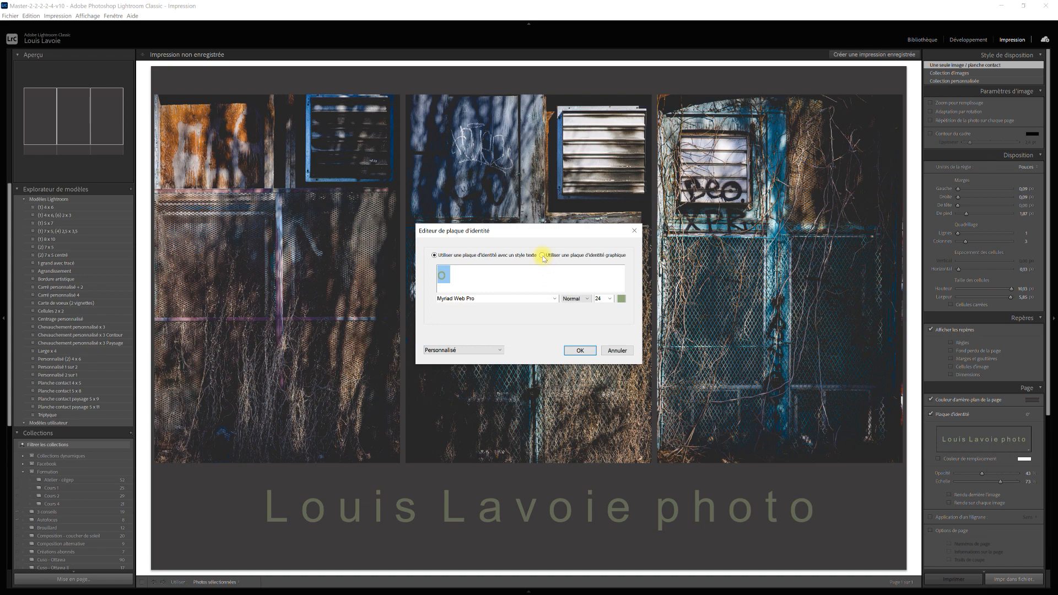
click(542, 256)
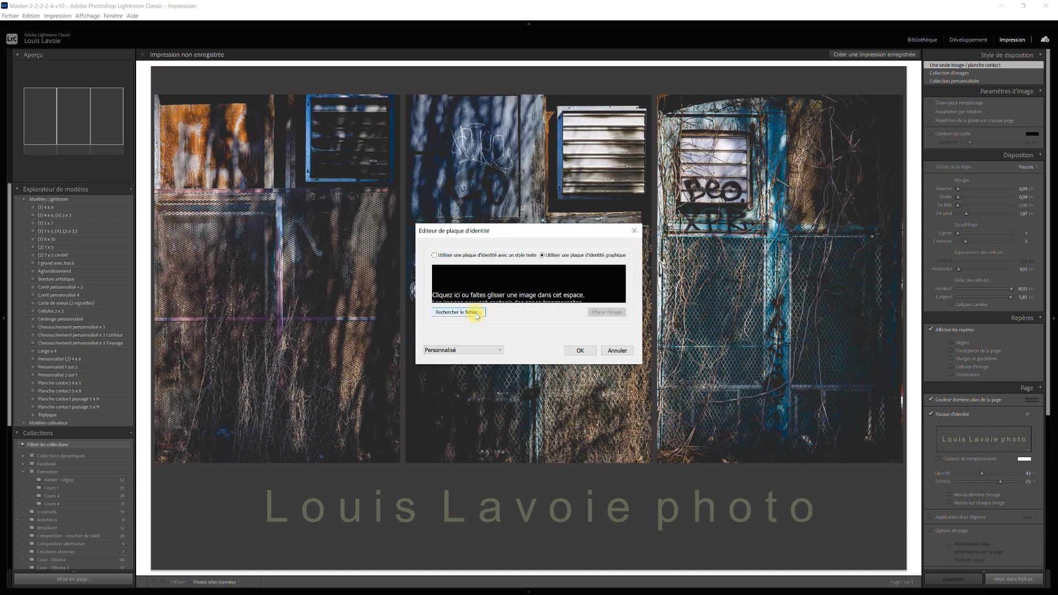
click(434, 256)
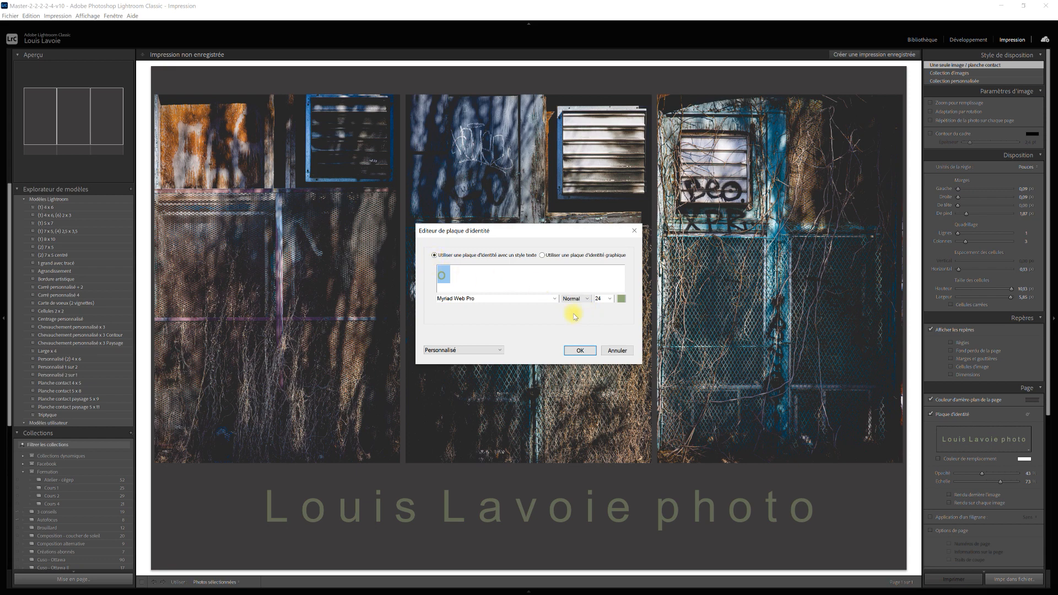
click(583, 350)
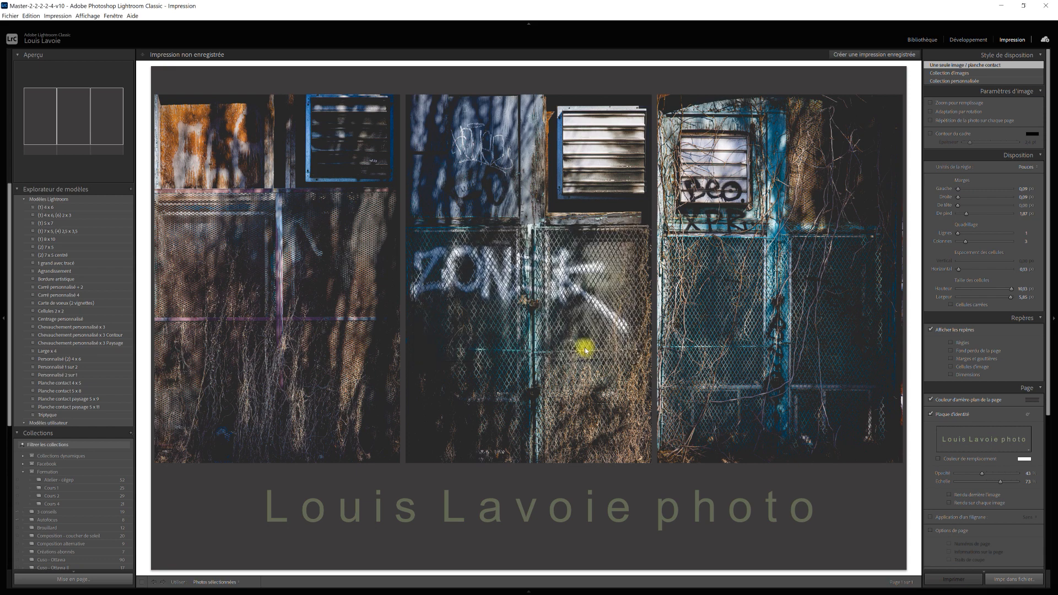
Select the black letter-spaced photographer-name plate and insert an @ sign in front of its text.
click(987, 433)
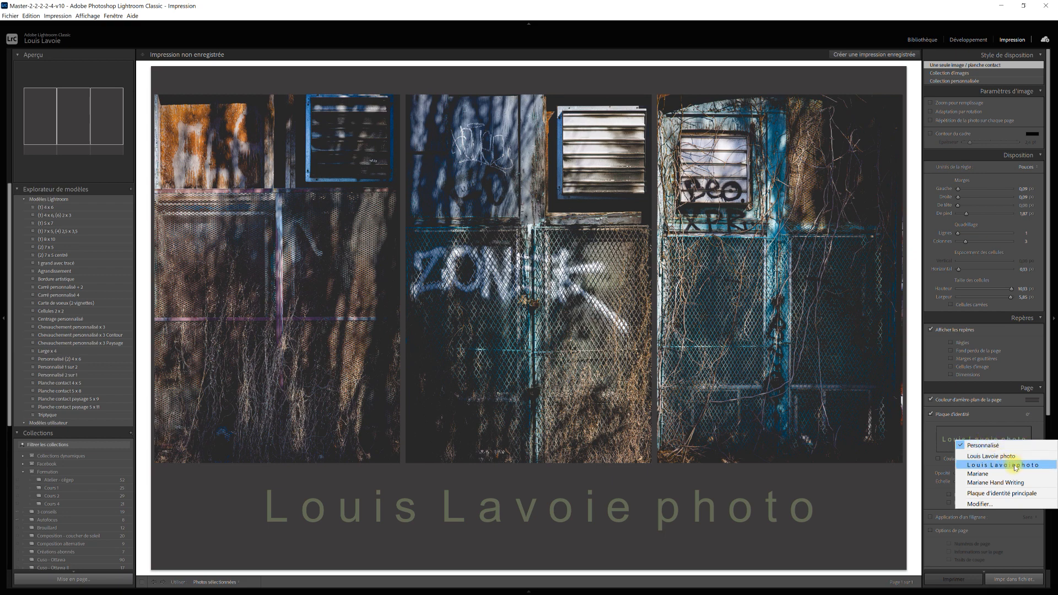
click(1015, 464)
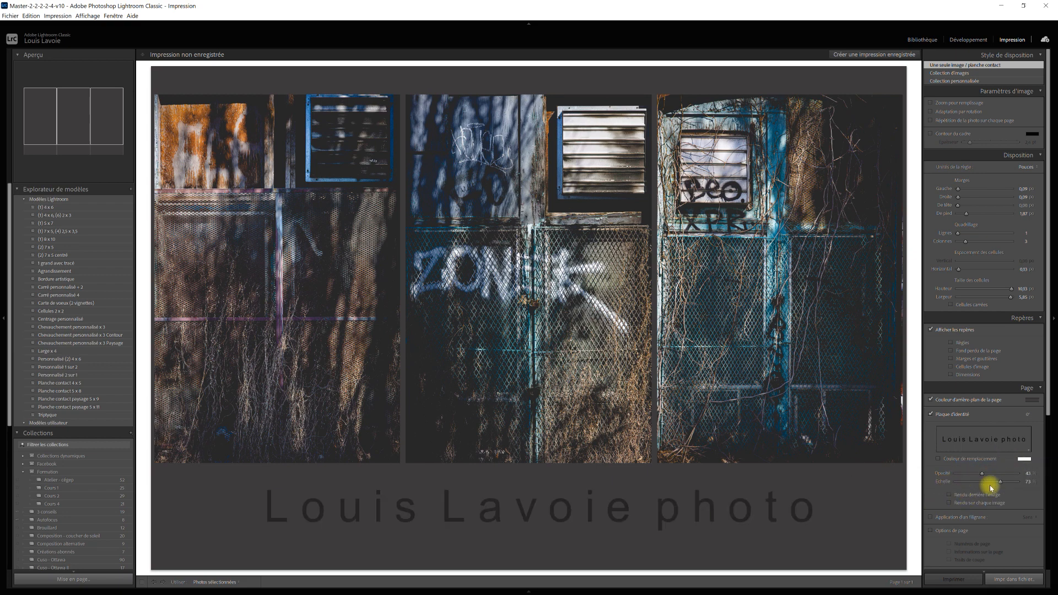
click(1006, 446)
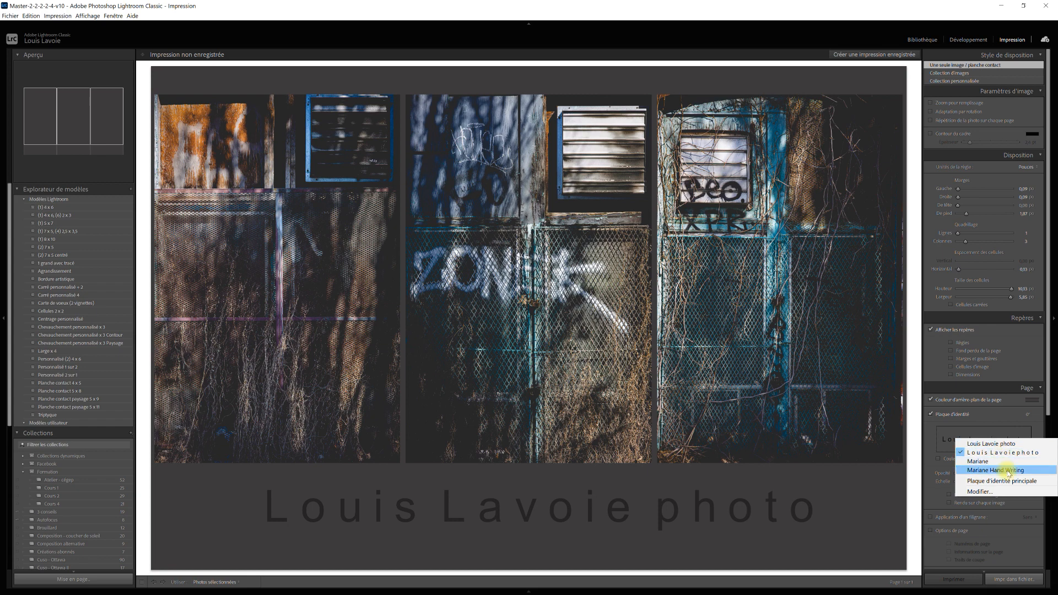
click(1017, 492)
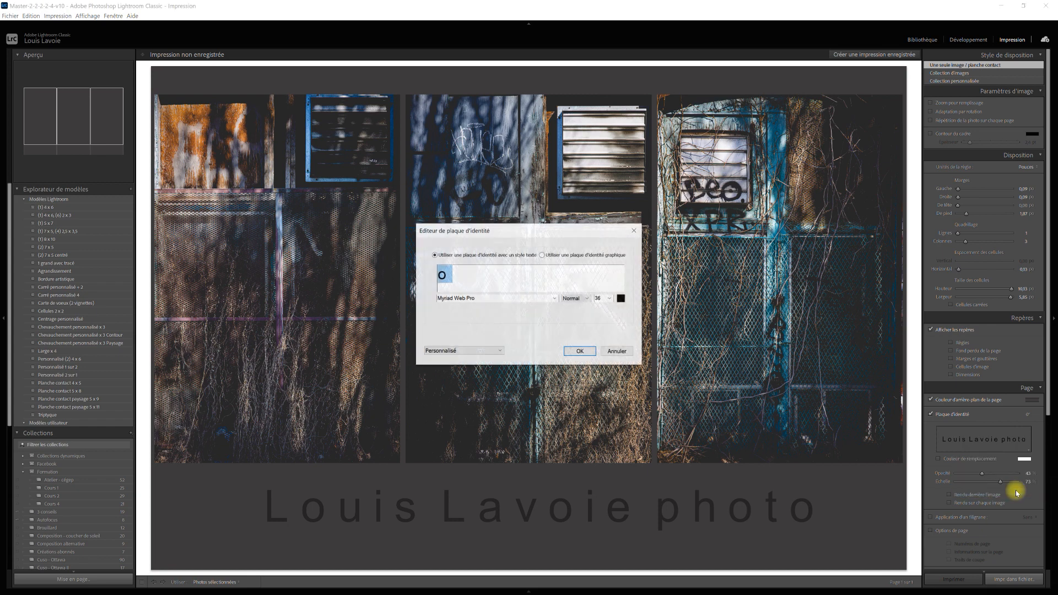
click(516, 278)
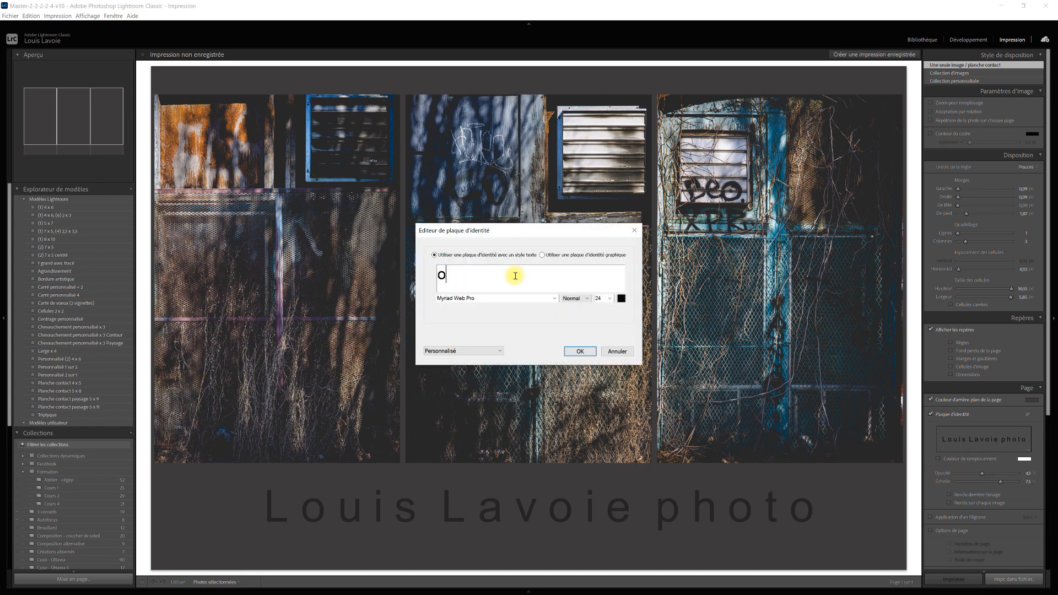
key(Left)
key(Left)
key(Left)
key(Left)
key(Left)
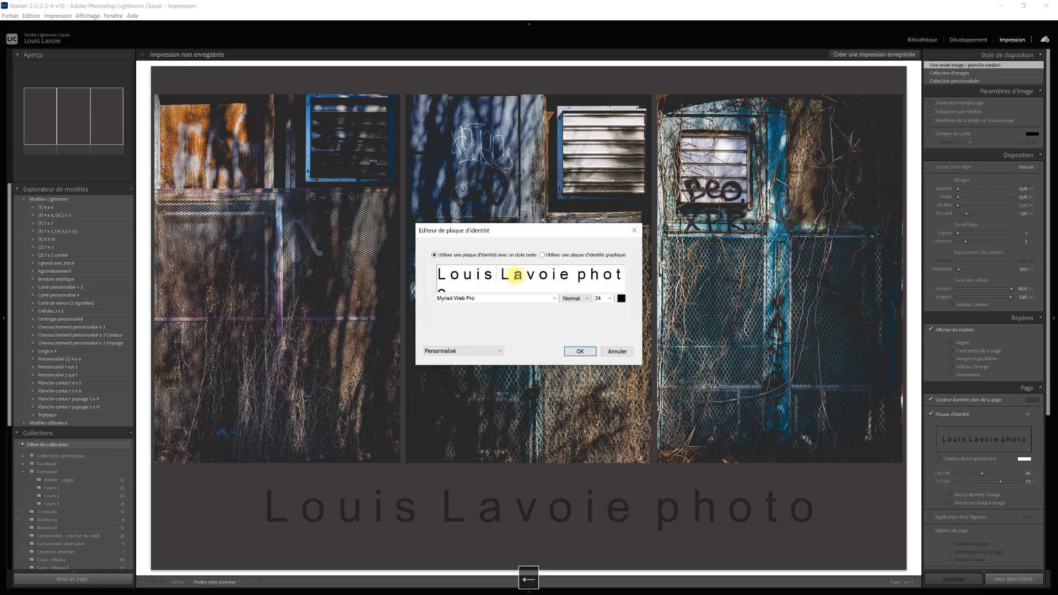
key(Up)
key(ctrl+alt+2)
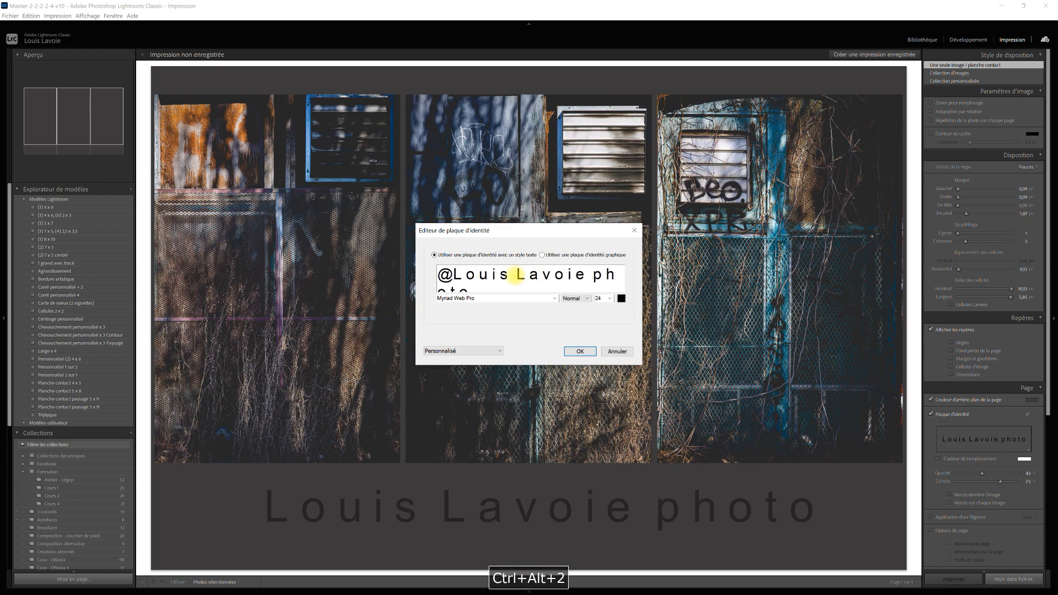
click(580, 351)
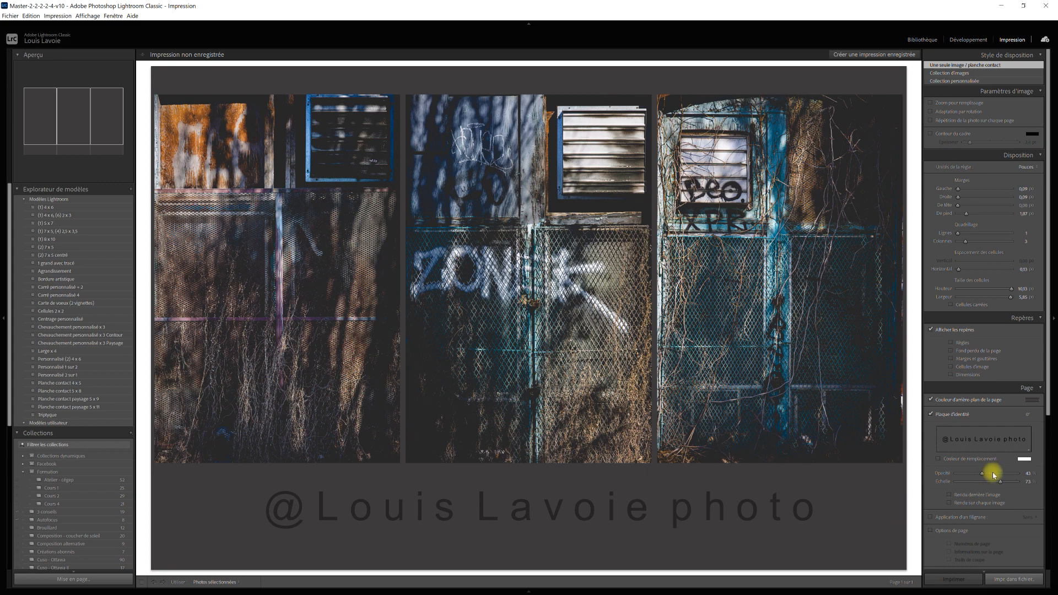
Override the identity plate's colour with white and try a higher opacity before setting it to 43%.
click(1026, 459)
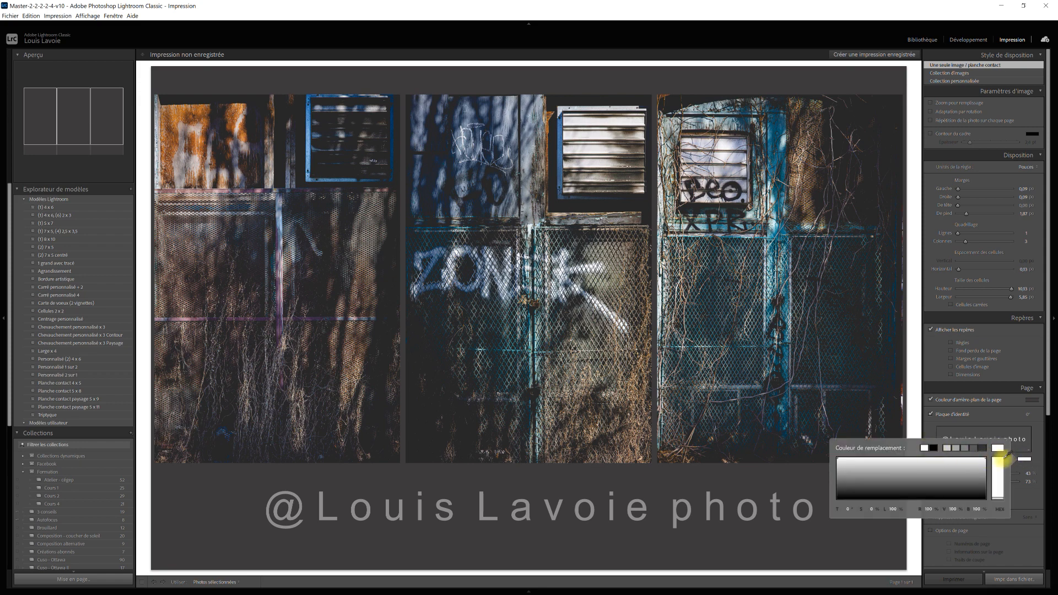
click(1040, 533)
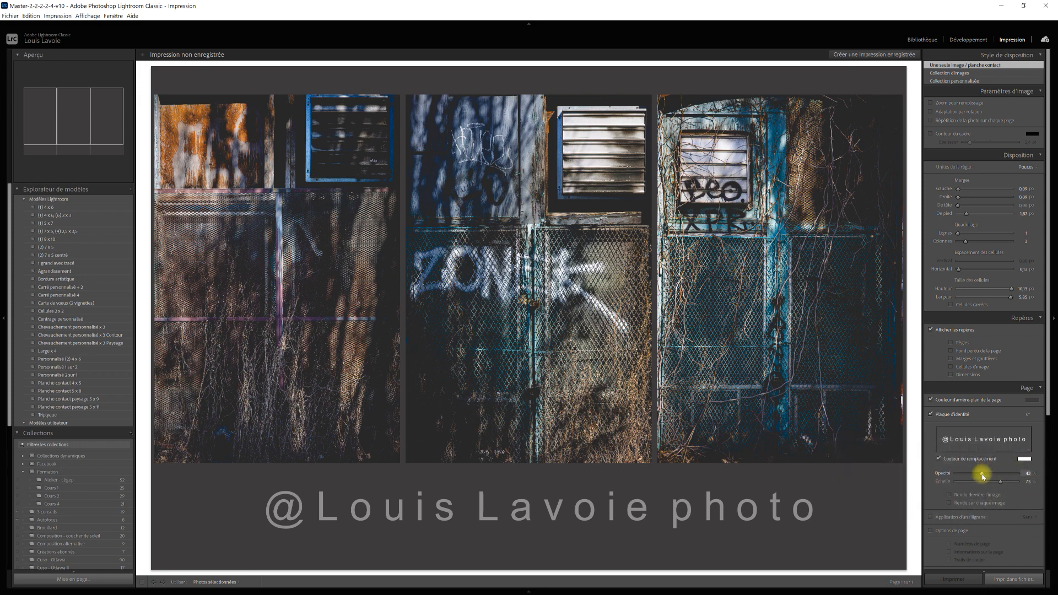
mouse_move(982, 476)
mouse_down()
mouse_move(1029, 477)
mouse_move(991, 478)
mouse_up()
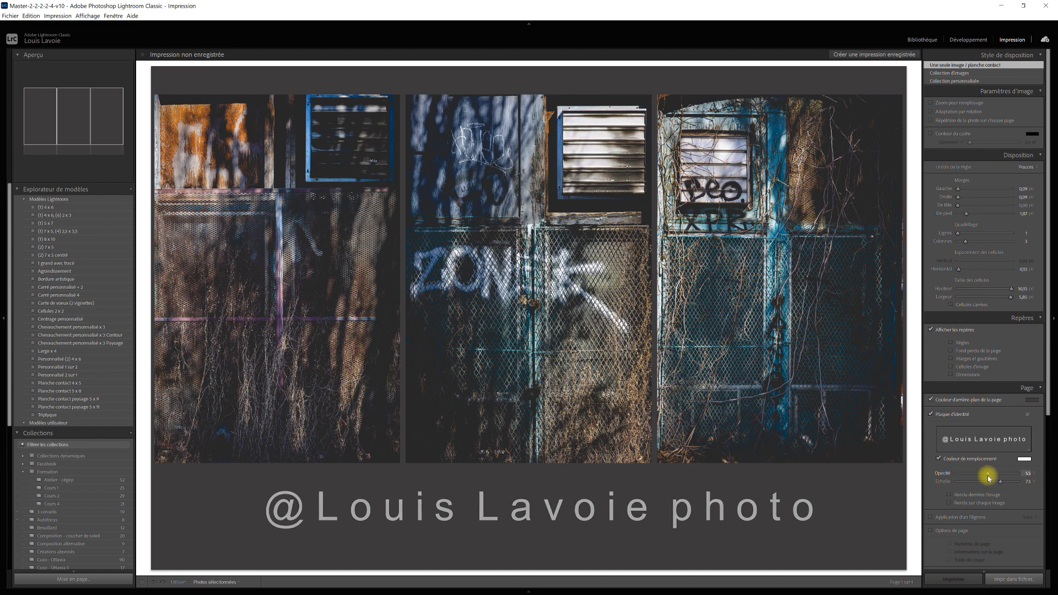
drag(986, 479, 986, 479)
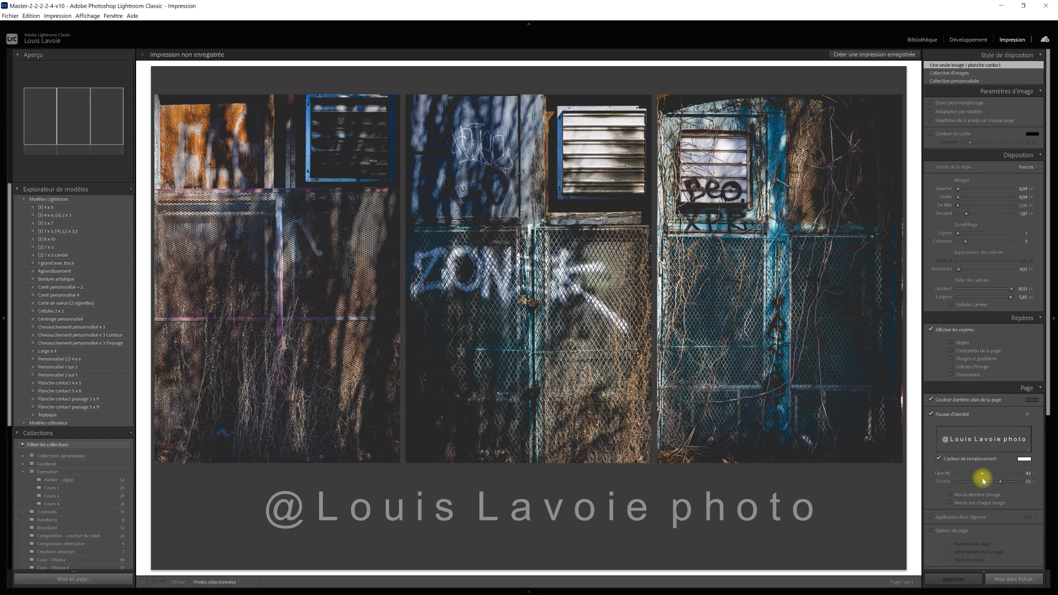
Check the output choices for the print job, printer or JPEG file.
mouse_move(1048, 405)
mouse_down()
mouse_move(1049, 437)
mouse_move(1054, 405)
mouse_up()
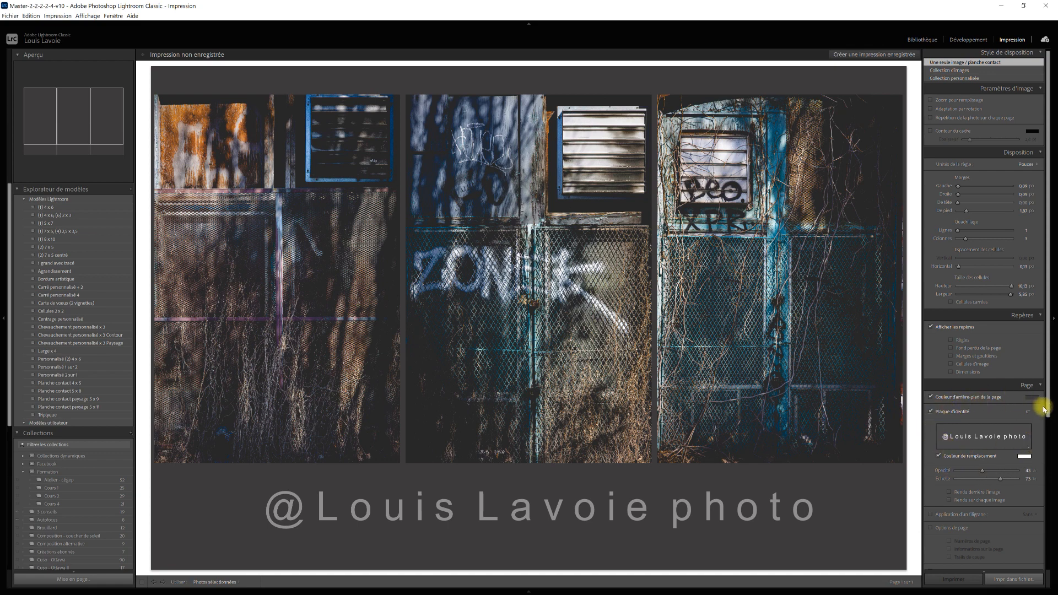
drag(1049, 402, 1054, 433)
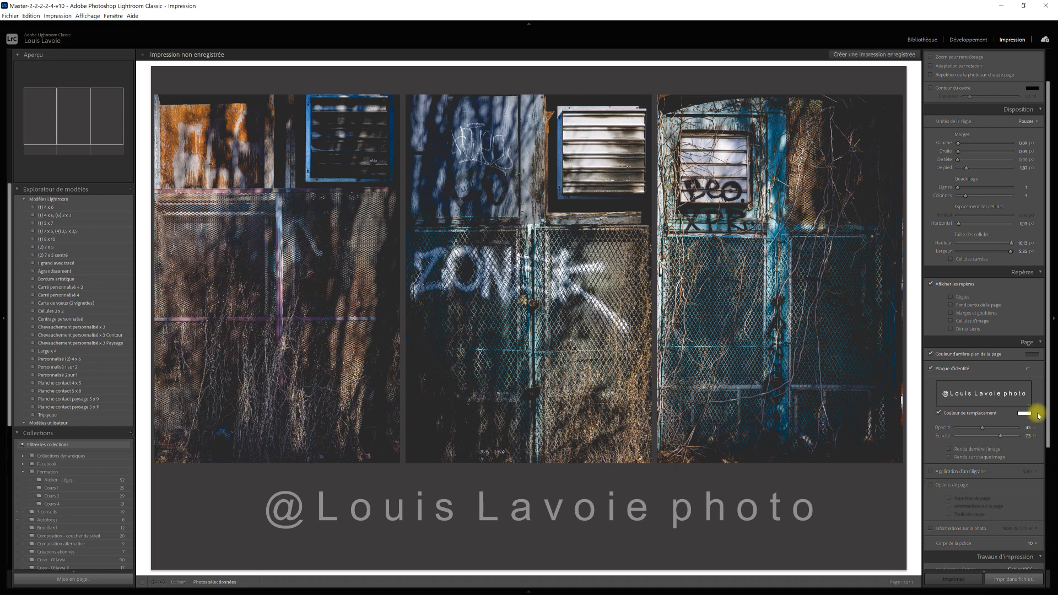
drag(1048, 399, 1055, 537)
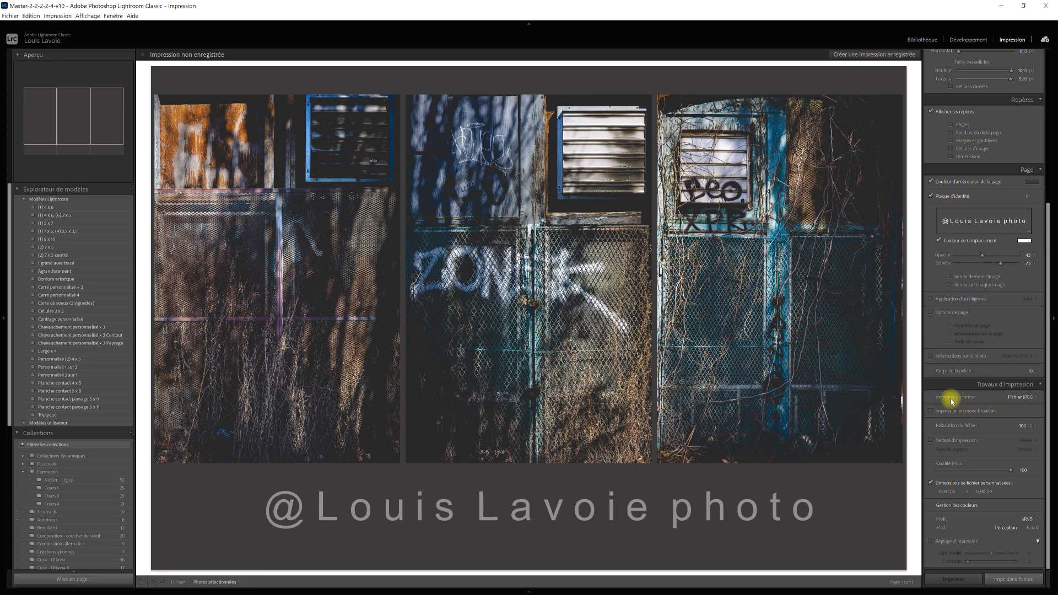
click(1033, 399)
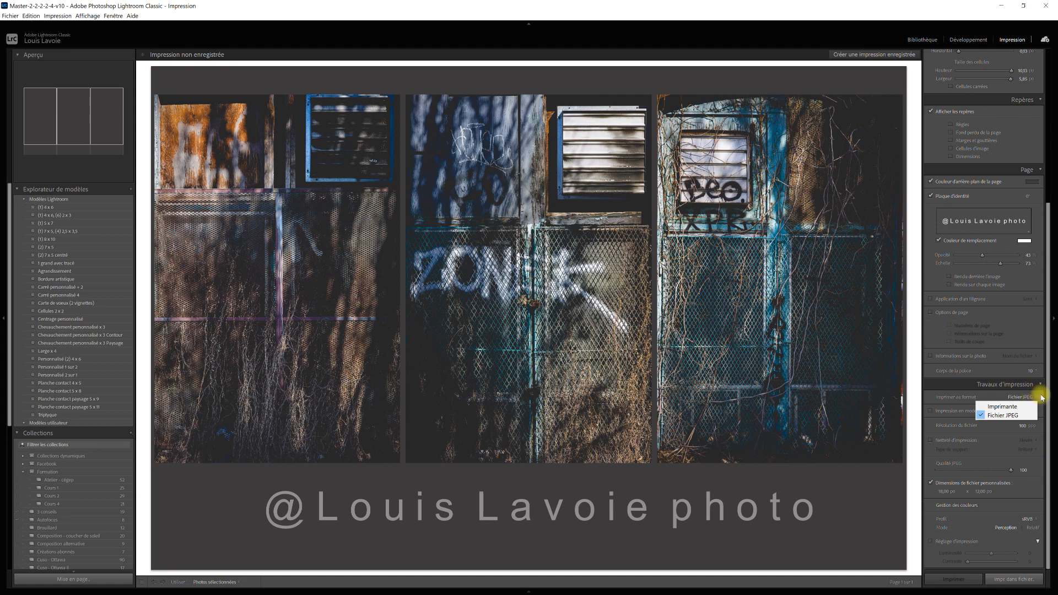
click(1041, 398)
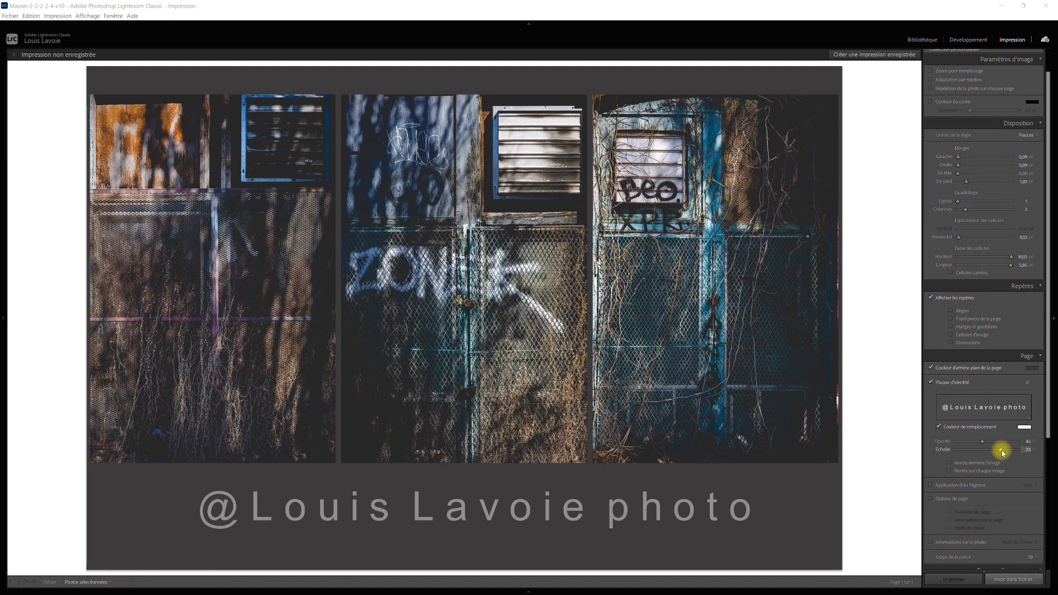
Reduce the identity plate's scale so its text spans about 60% of the page width.
drag(1002, 452, 995, 455)
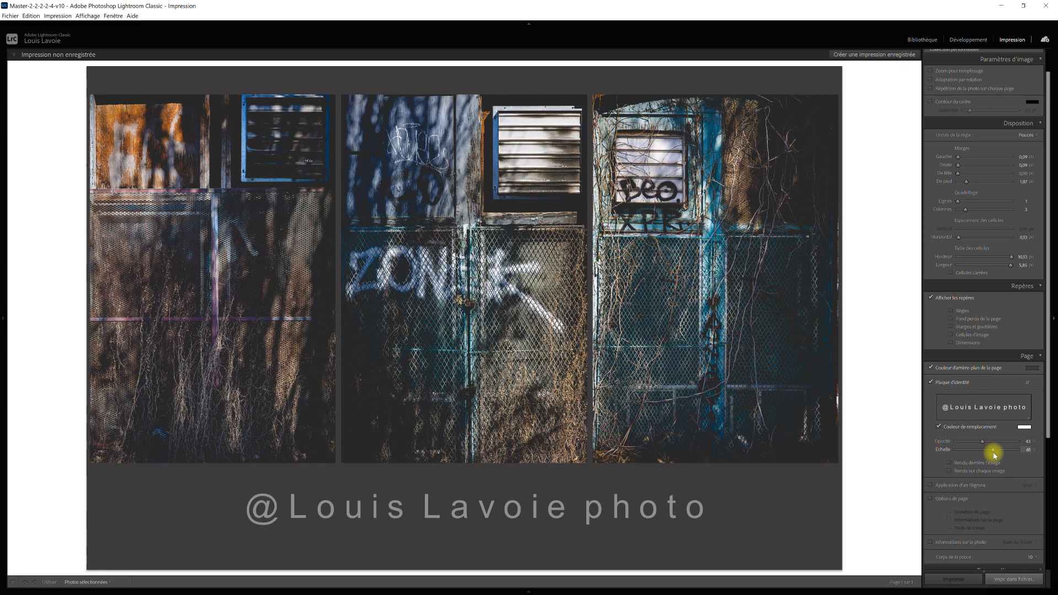